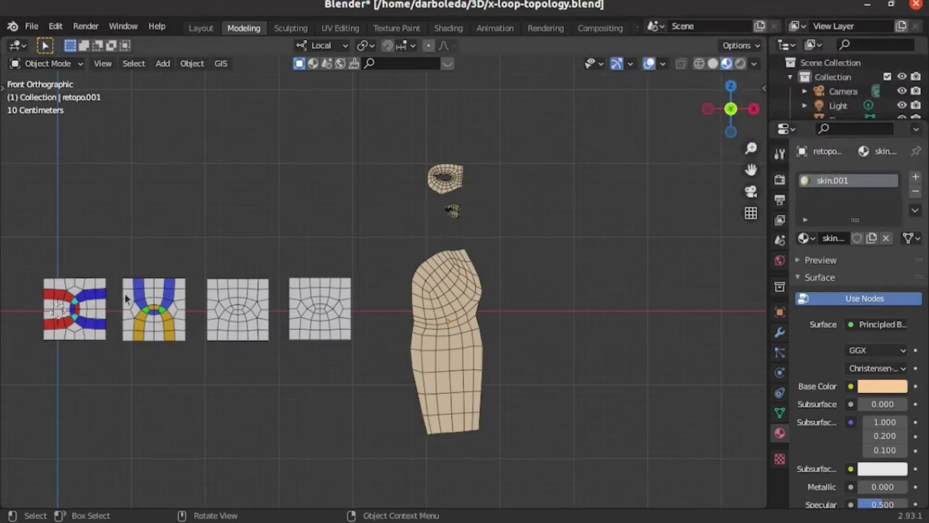
# Inspect the X-loop patch planes, the retopo.001 body mesh and the small eye mesh
pyautogui.click(88, 314)
pyautogui.click(137, 315)
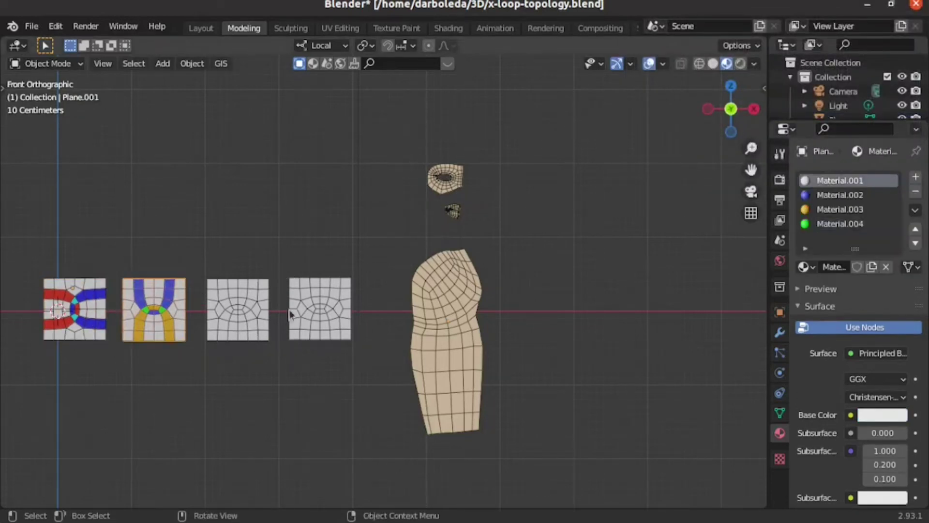
pyautogui.click(443, 313)
pyautogui.scroll(2, 437, 287)
pyautogui.scroll(-4, 435, 262)
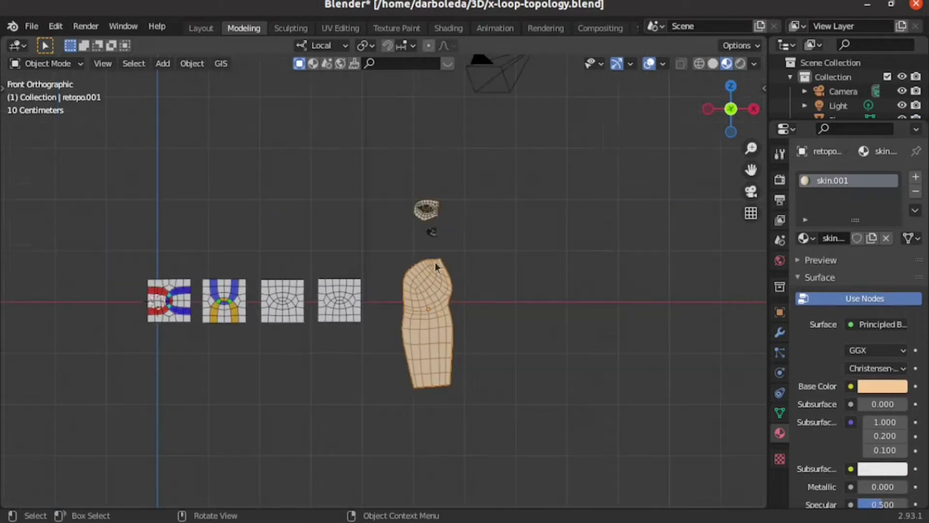
pyautogui.click(434, 220)
# Reselect both patch planes, then switch to the woman_hair Blender file
pyautogui.click(160, 298)
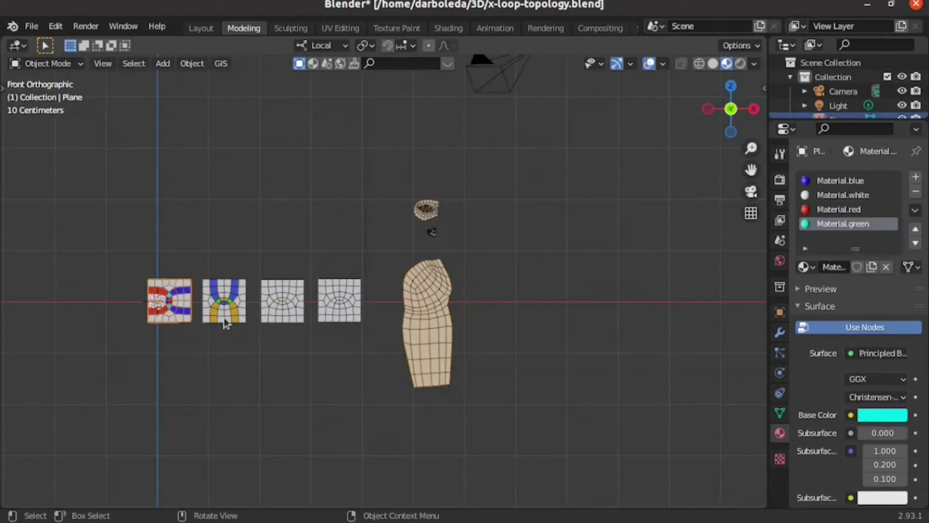
pyautogui.click(221, 312)
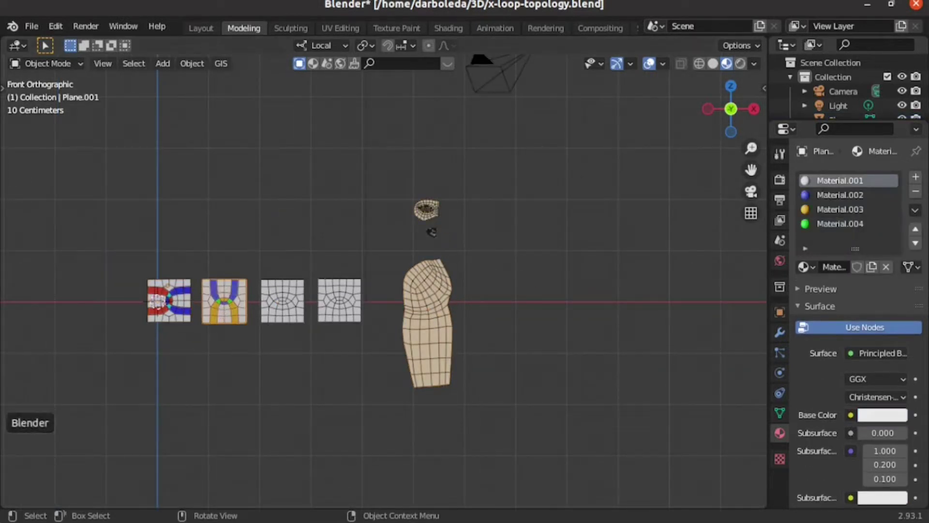
pyautogui.click(99, 324)
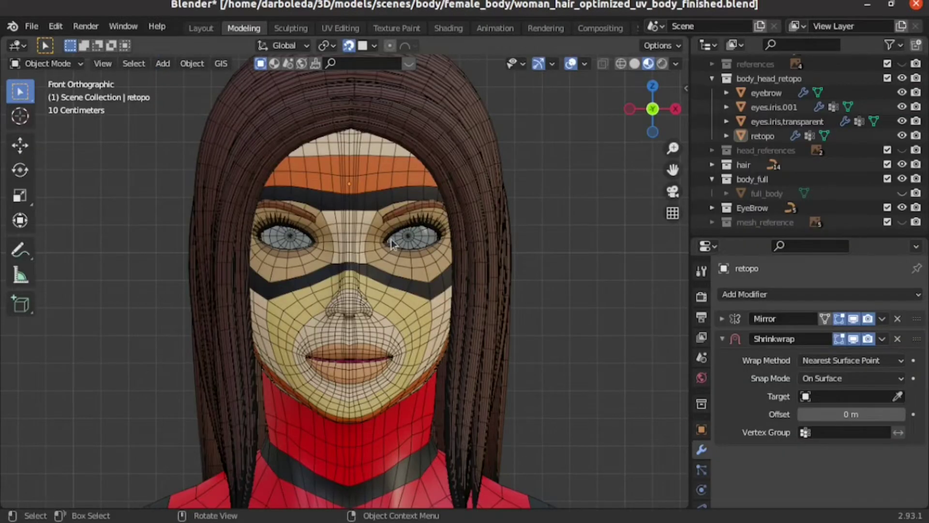
# Frame the whole retopologized female body head to feet and orbit it from side to back
pyautogui.scroll(-5, 394, 242)
pyautogui.scroll(-3, 402, 262)
pyautogui.scroll(-2, 412, 305)
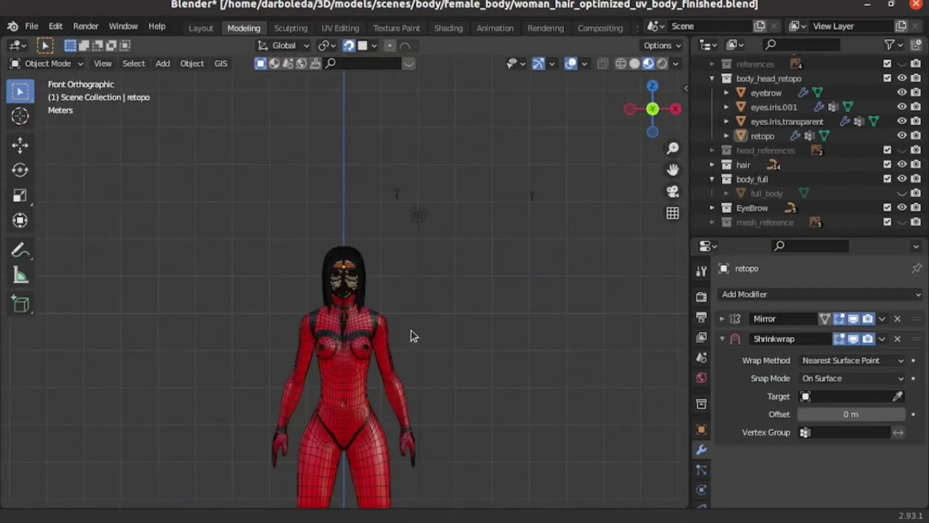
pyautogui.scroll(-1, 416, 290)
pyautogui.keyDown('shift'); pyautogui.moveTo(414, 339); pyautogui.dragTo(428, 293, button='middle'); pyautogui.keyUp('shift')
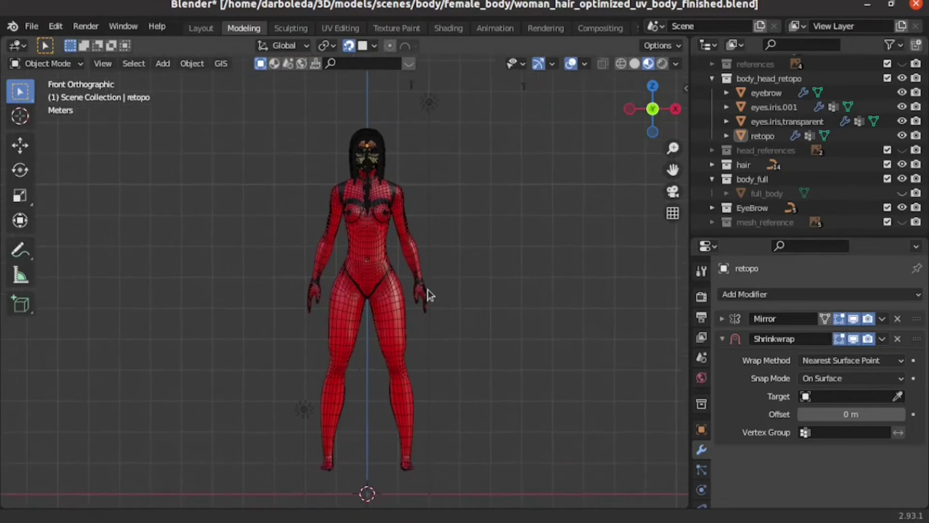
pyautogui.press('KP_6')
pyautogui.press('KP_6')
pyautogui.press('KP_6')
pyautogui.press('KP_6')
pyautogui.press('KP_6')
pyautogui.press('KP_6')
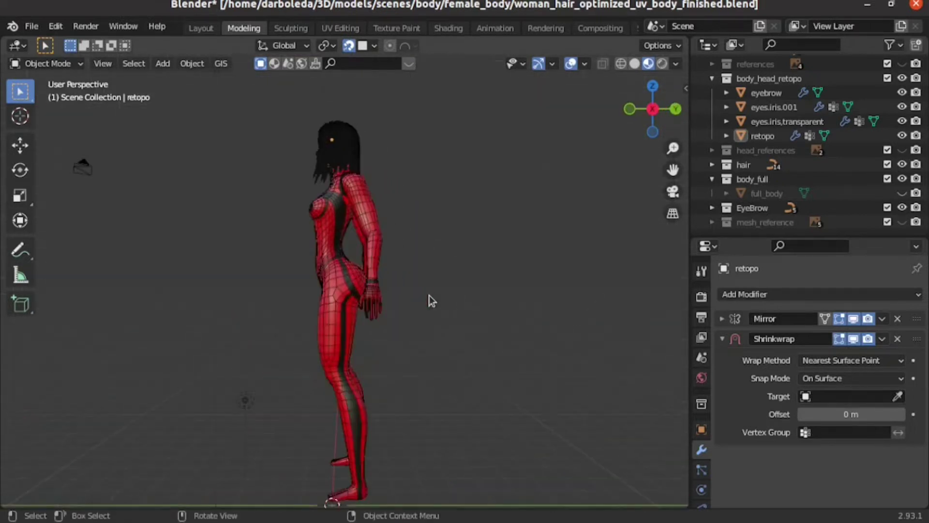
pyautogui.press('KP_6')
pyautogui.press('KP_6')
pyautogui.press('KP_6')
pyautogui.press('KP_6')
pyautogui.press('KP_6')
pyautogui.press('KP_6')
pyautogui.press('KP_6')
pyautogui.press('KP_6')
pyautogui.press('KP_6')
pyautogui.press('KP_6')
pyautogui.press('KP_6')
pyautogui.press('KP_6')
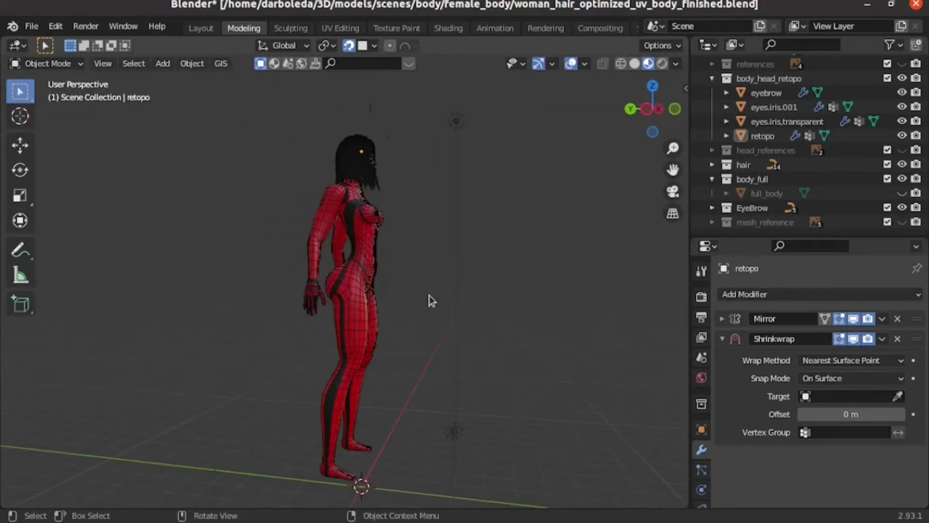
pyautogui.press('KP_6')
pyautogui.press('KP_6')
pyautogui.press('KP_6')
pyautogui.press('KP_6')
pyautogui.press('KP_6')
pyautogui.press('KP_6')
pyautogui.press('KP_6')
pyautogui.press('KP_6')
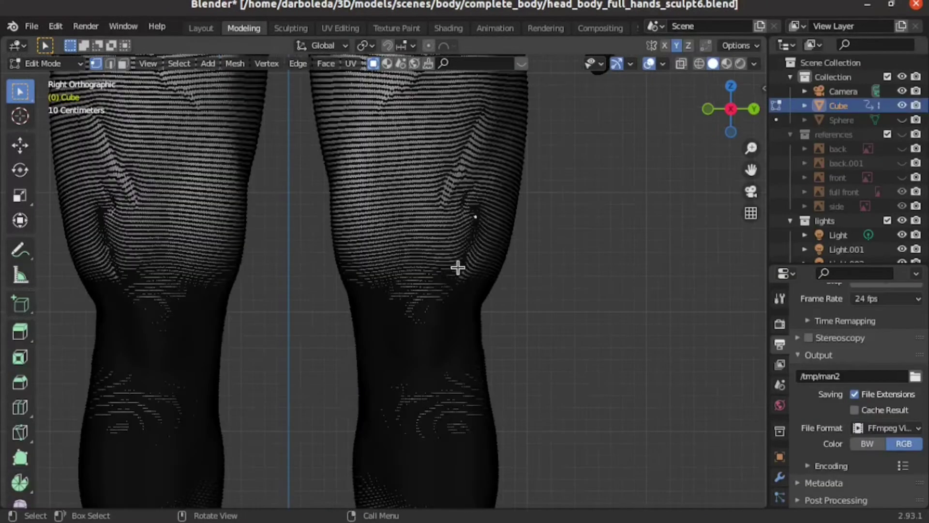
# Leave Edit Mode on the sculpted body and bring up the x-loop-topology file
pyautogui.scroll(-2, 458, 267)
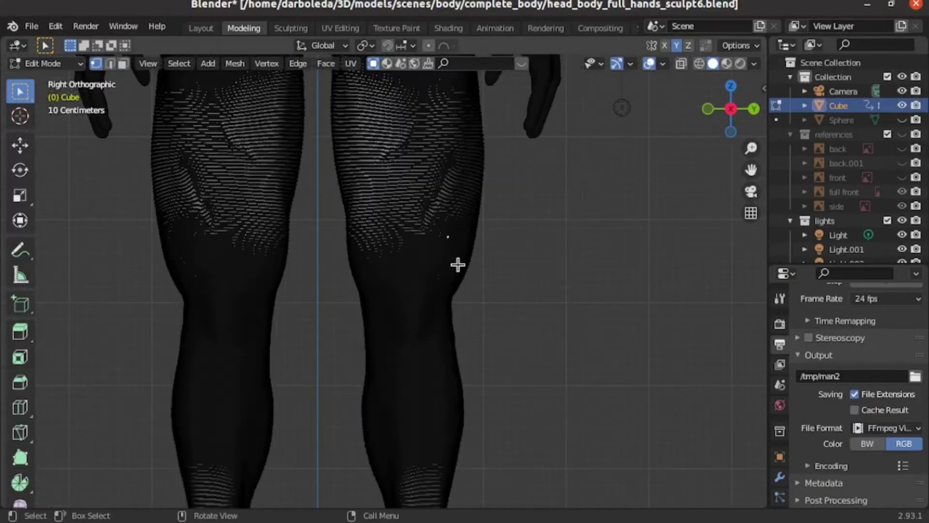
pyautogui.press('Tab')
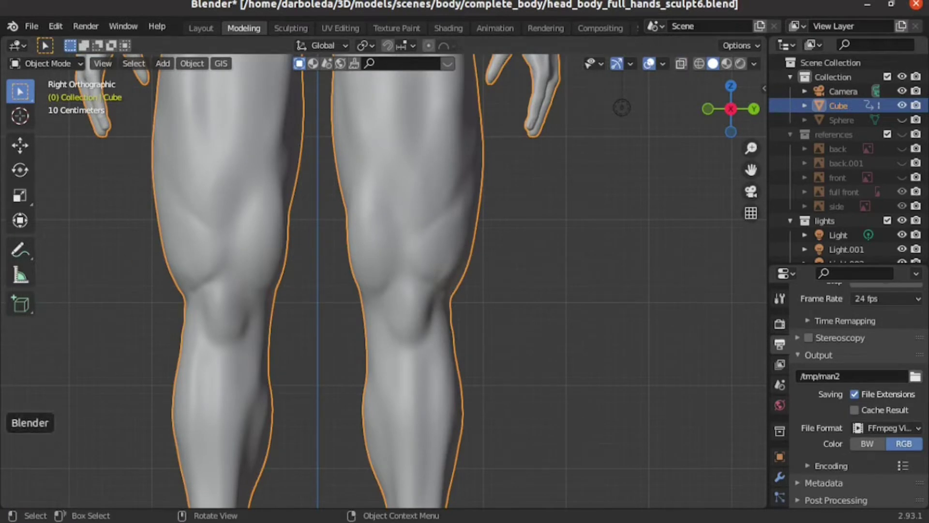
pyautogui.click(12, 422)
pyautogui.click(85, 422)
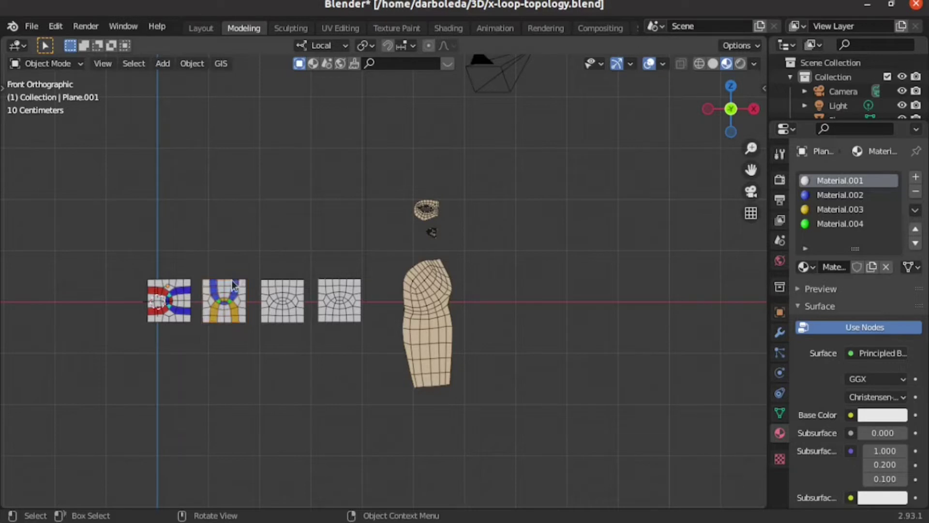
# Copy Plane.001 and return to the sculpted body file
pyautogui.hotkey('ctrl', 'c')
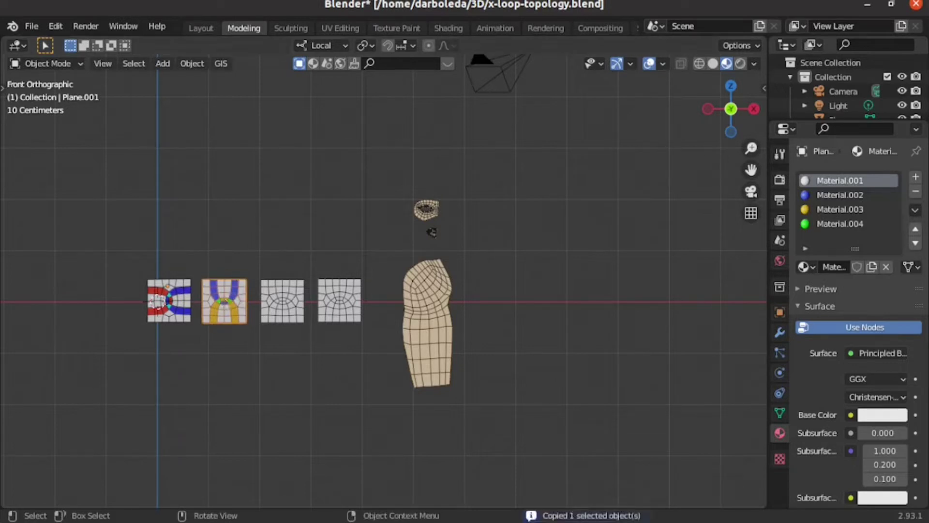
pyautogui.click(12, 422)
pyautogui.click(58, 333)
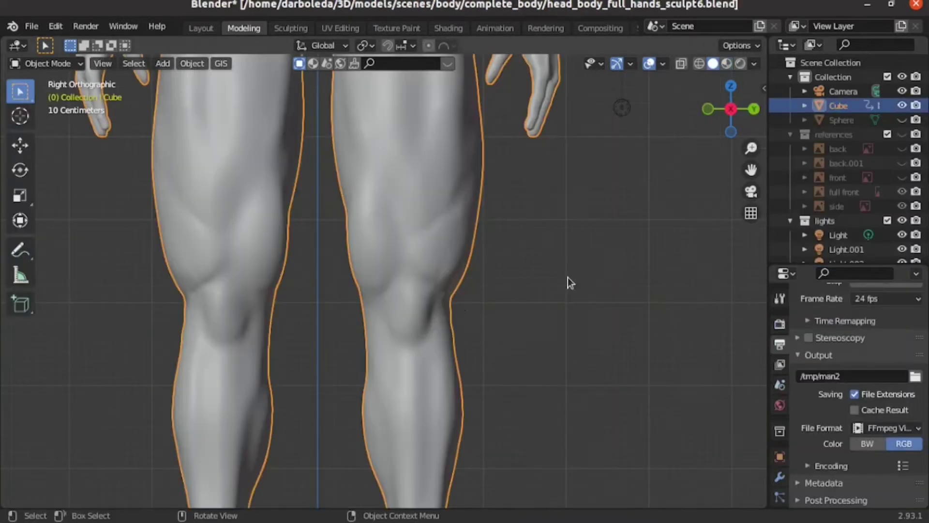
# Paste Plane.001 into the sculpt file and rotate it 90° around Z
pyautogui.hotkey('ctrl', 'v')
pyautogui.scroll(-6, 521, 292)
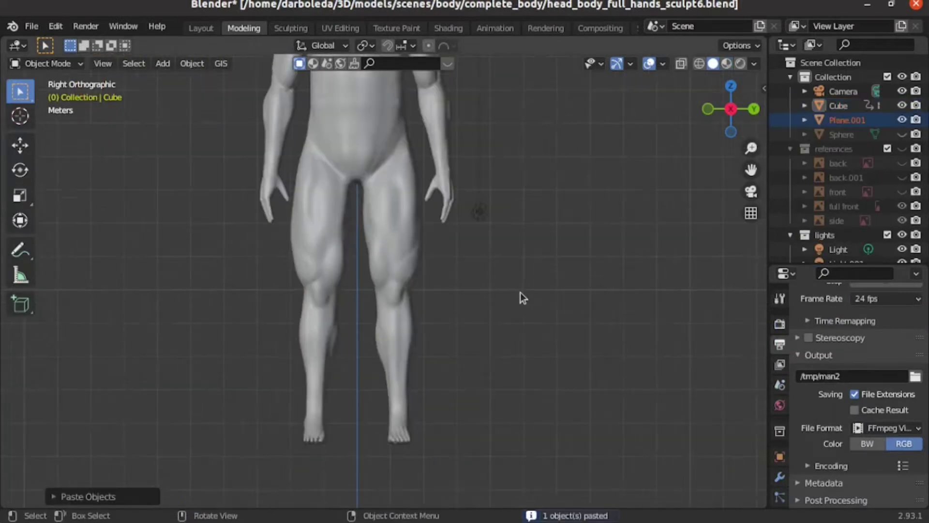
pyautogui.scroll(3, 519, 292)
pyautogui.press('r')
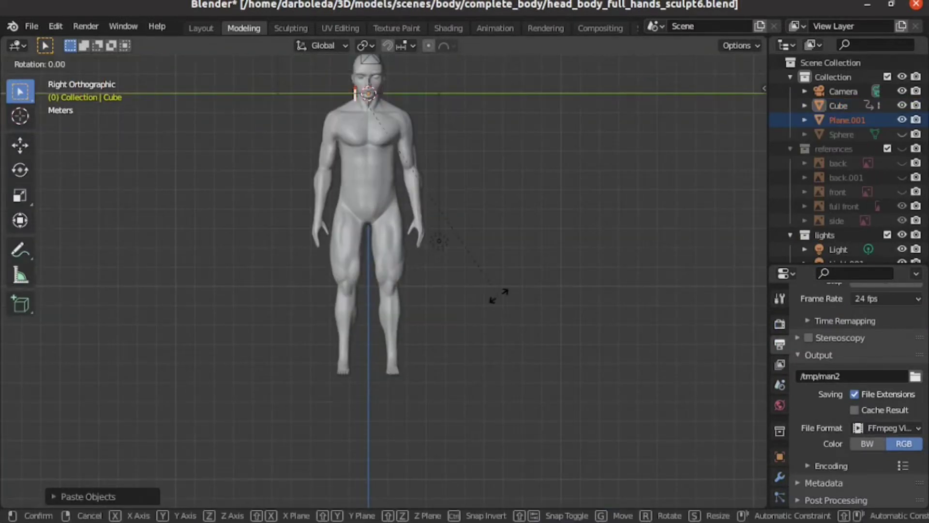
pyautogui.write('z')
pyautogui.write('90')
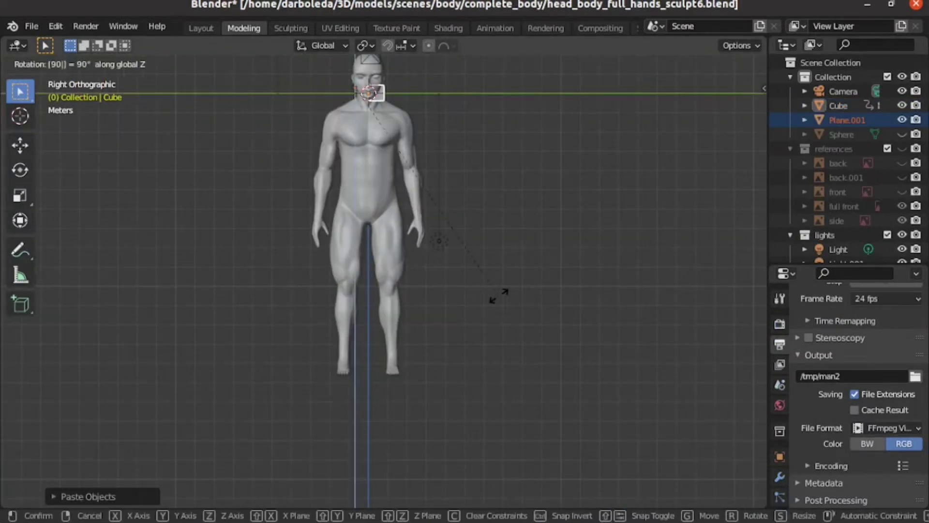
pyautogui.press('Return')
# Apply all transforms to the patch and move it onto the knee
pyautogui.hotkey('ctrl', 'a')
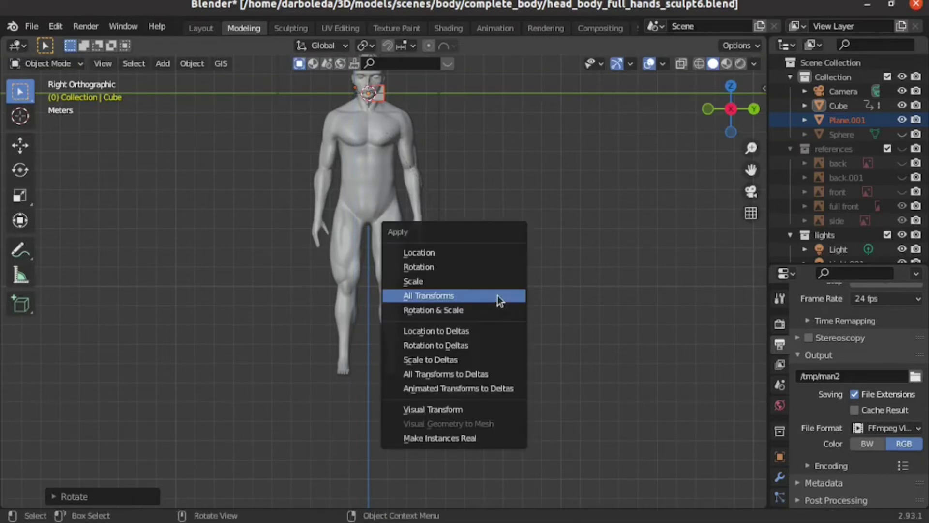
pyautogui.click(496, 297)
pyautogui.press('g')
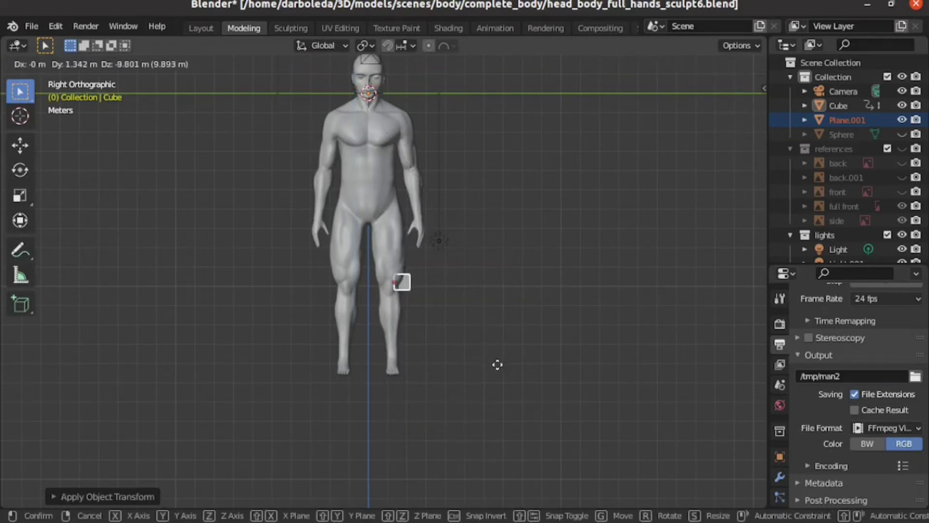
pyautogui.click(483, 373)
pyautogui.scroll(5, 461, 335)
pyautogui.scroll(4, 472, 338)
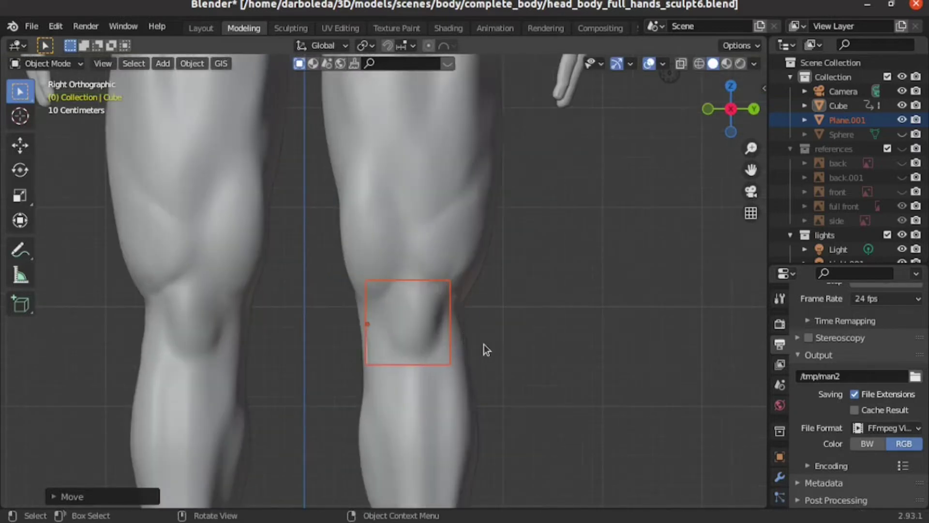
pyautogui.scroll(1, 431, 308)
pyautogui.scroll(-2, 503, 304)
# Check the knee patch from the side view and show material colours in the viewport
pyautogui.press('g')
pyautogui.rightClick(505, 303)
pyautogui.moveTo(506, 303); pyautogui.dragTo(461, 378, button='middle')
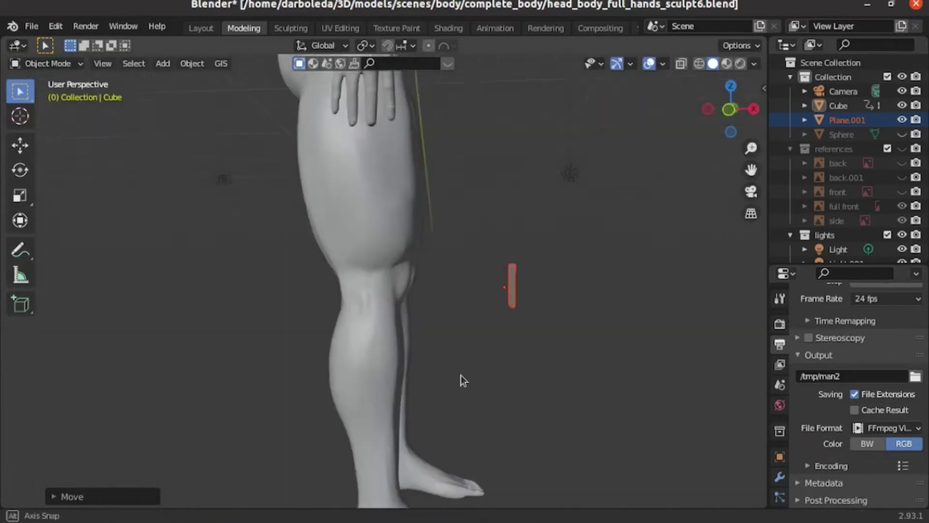
pyautogui.press('KP_3')
pyautogui.press('g')
pyautogui.click(472, 279)
pyautogui.click(728, 64)
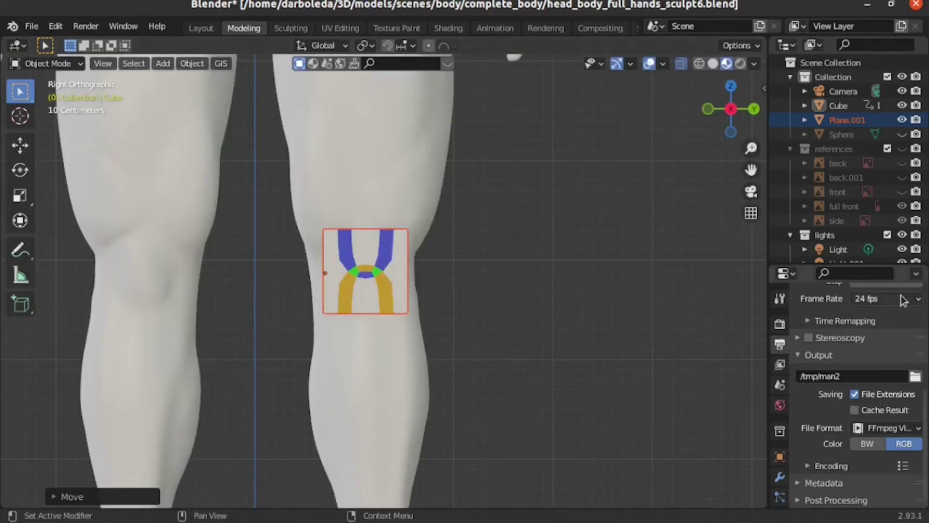
# Add a Shrinkwrap modifier targeting Cube with the Project wrap method
pyautogui.click(784, 471)
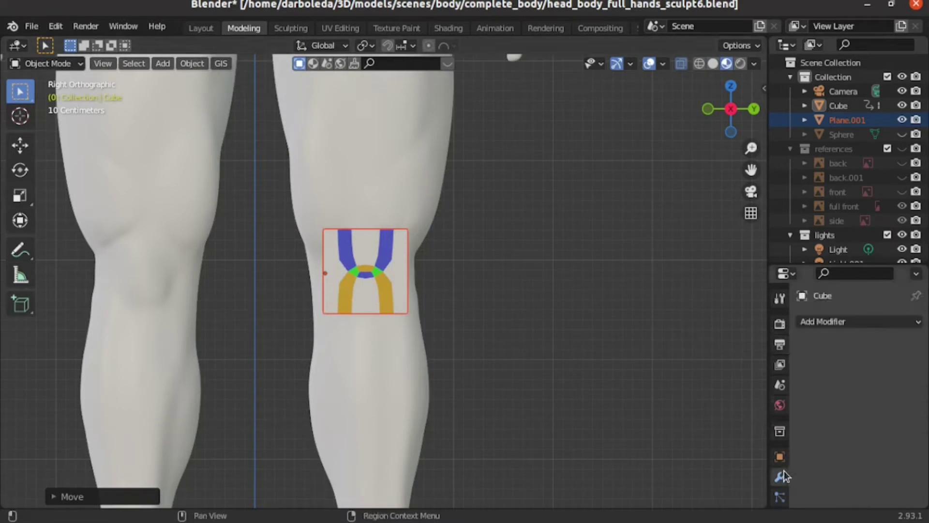
pyautogui.click(881, 325)
pyautogui.click(789, 145)
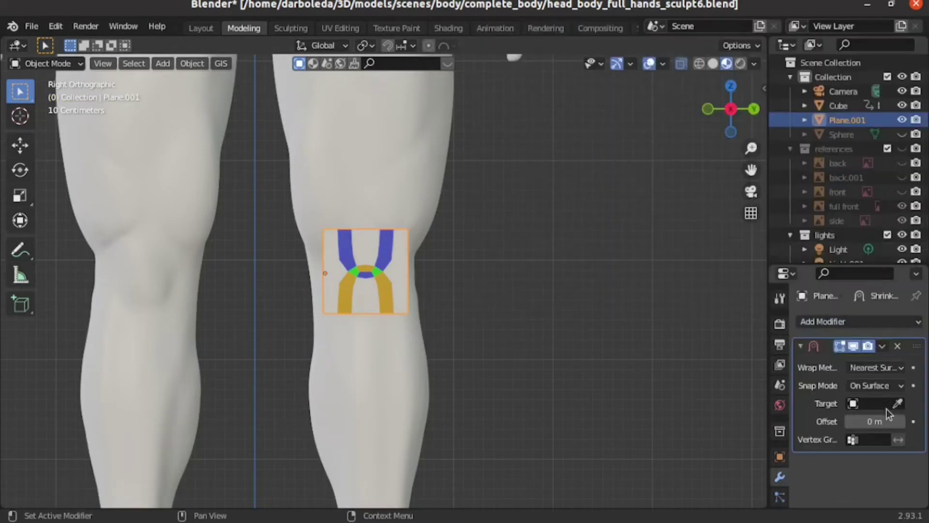
pyautogui.click(853, 406)
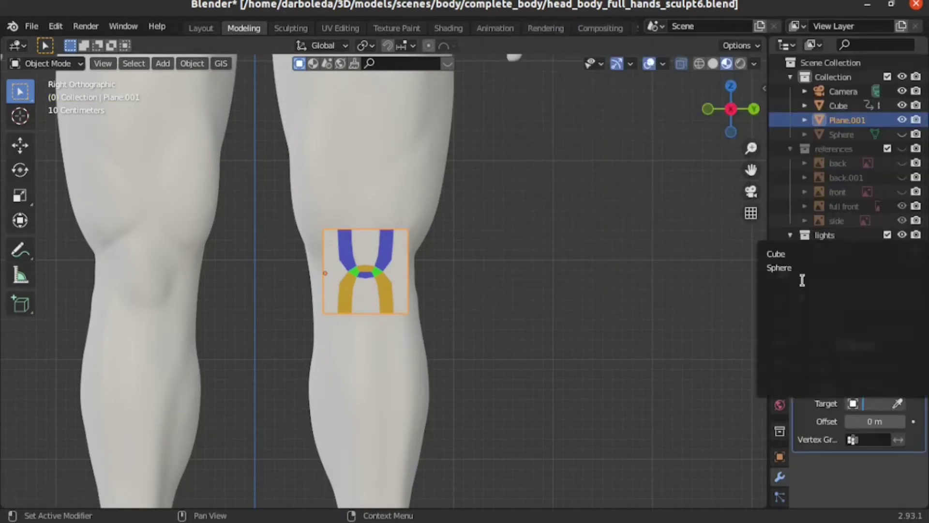
pyautogui.click(783, 253)
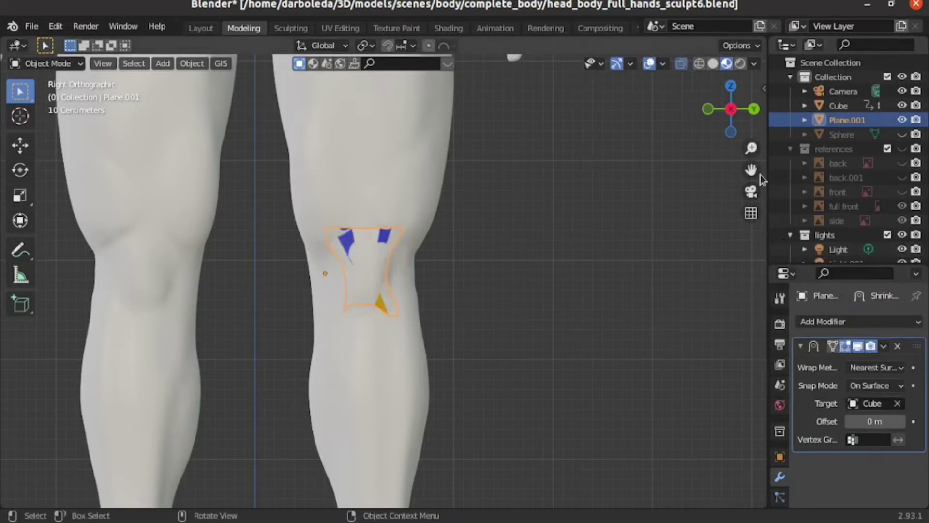
pyautogui.click(859, 371)
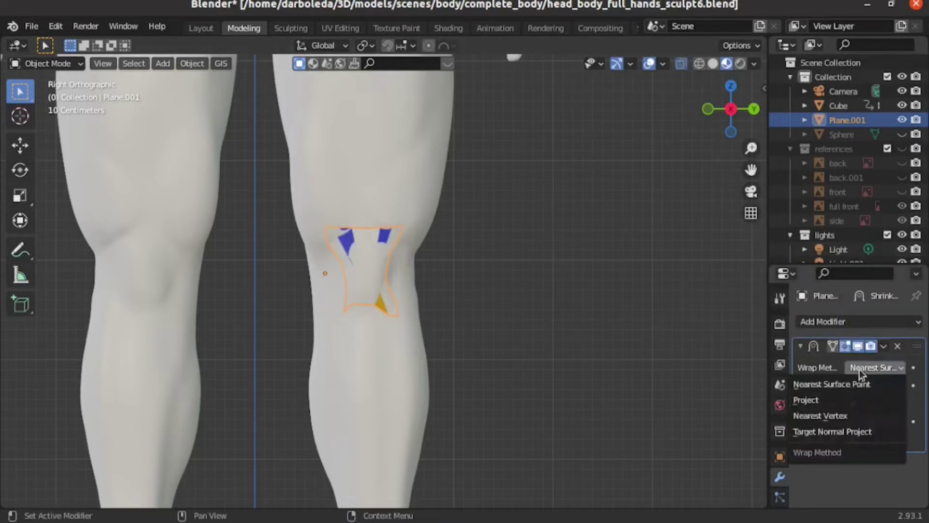
pyautogui.click(843, 396)
# Enter Edit Mode on the knee patch and enable Negative projection on the Shrinkwrap
pyautogui.moveTo(429, 286)
pyautogui.mouseDown(button='middle')
pyautogui.moveTo(363, 341)
pyautogui.moveTo(275, 299)
pyautogui.moveTo(290, 303)
pyautogui.mouseUp(button='middle')
pyautogui.press('Tab')
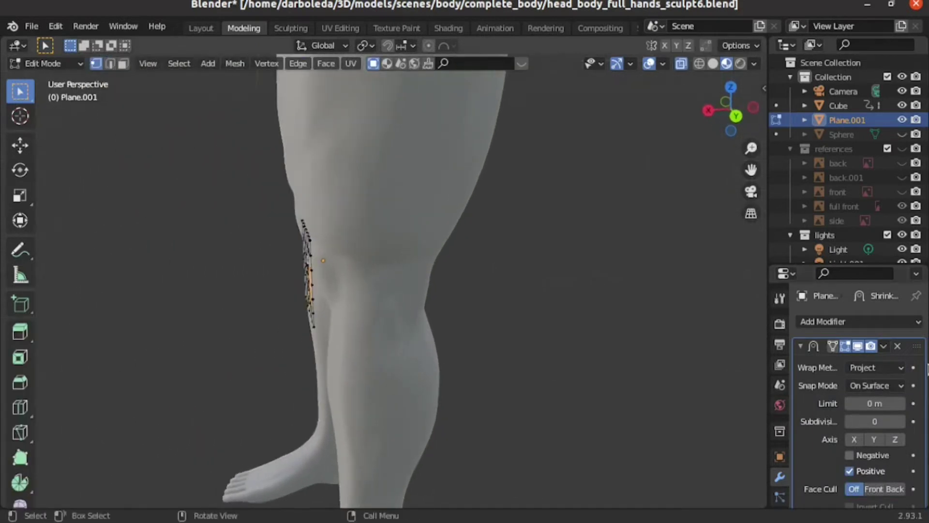
pyautogui.scroll(-3, 868, 382)
pyautogui.click(849, 398)
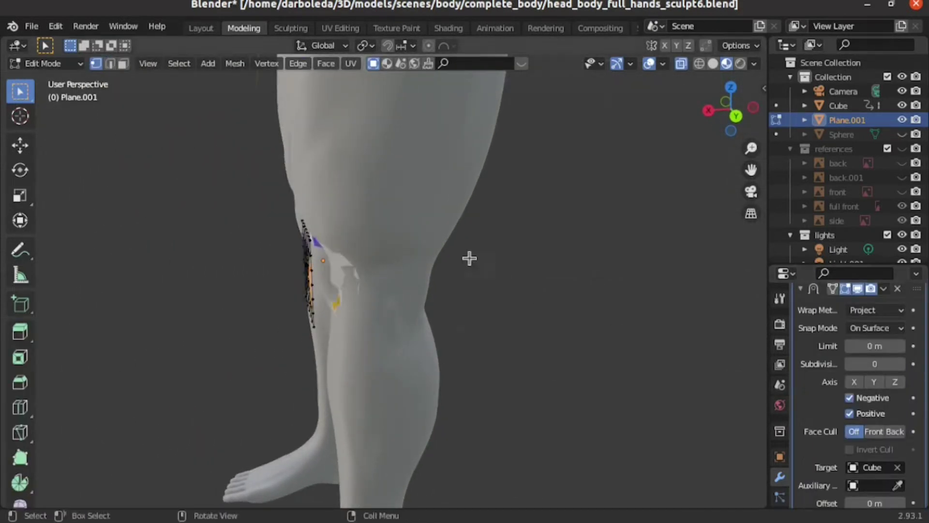
pyautogui.moveTo(311, 248)
pyautogui.mouseDown(button='middle')
pyautogui.moveTo(342, 213)
pyautogui.moveTo(438, 211)
pyautogui.moveTo(498, 193)
pyautogui.moveTo(553, 263)
pyautogui.moveTo(483, 340)
pyautogui.moveTo(415, 263)
pyautogui.mouseUp(button='middle')
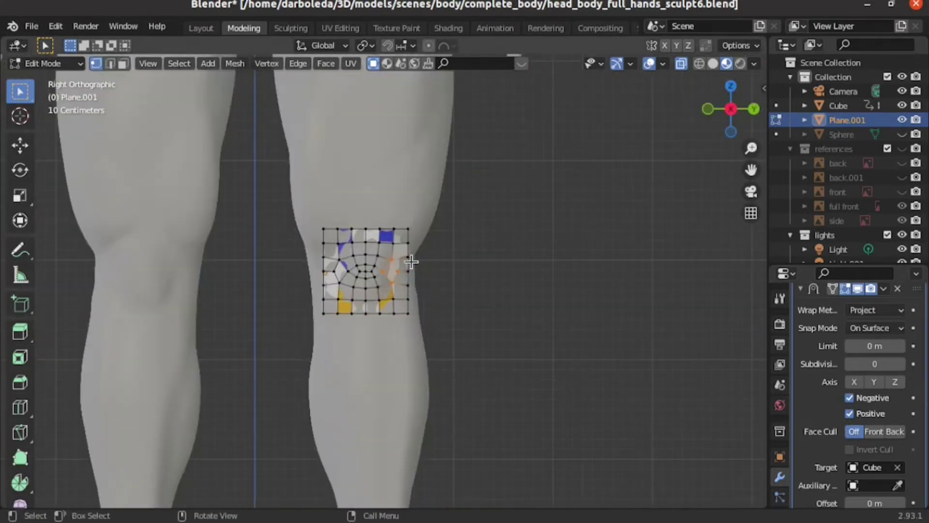
# Return to Object Mode and apply the Shrinkwrap modifier
pyautogui.scroll(3, 882, 324)
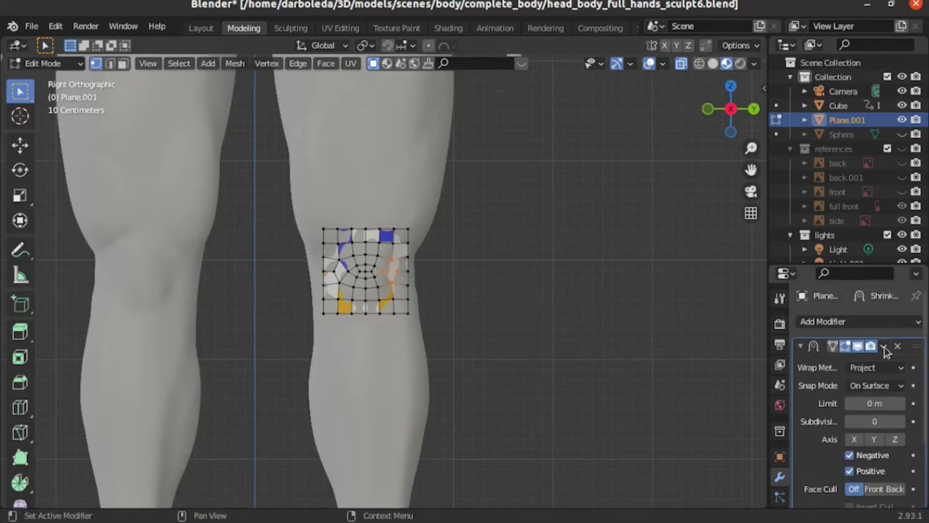
pyautogui.click(883, 347)
pyautogui.press('Tab')
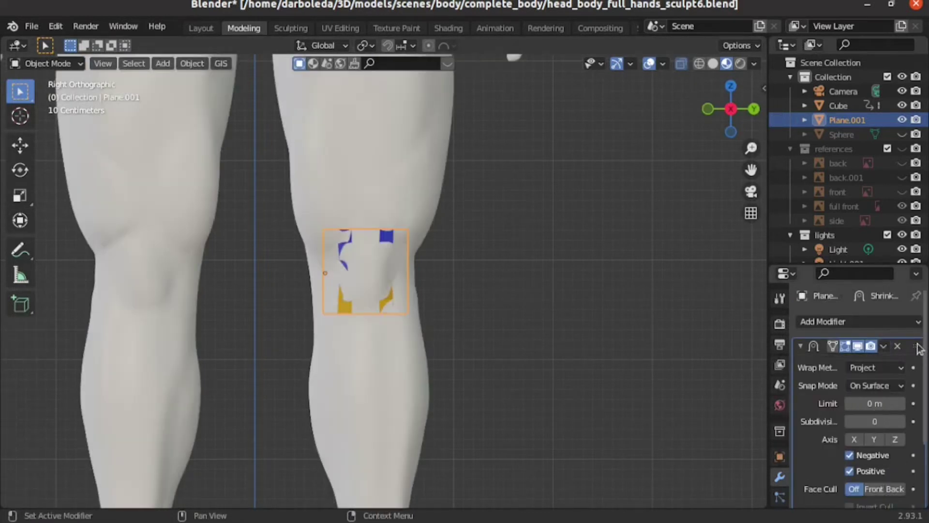
pyautogui.click(882, 348)
pyautogui.click(855, 363)
# Inspect the wrapped knee patch in Edit Mode from the side view
pyautogui.press('Tab')
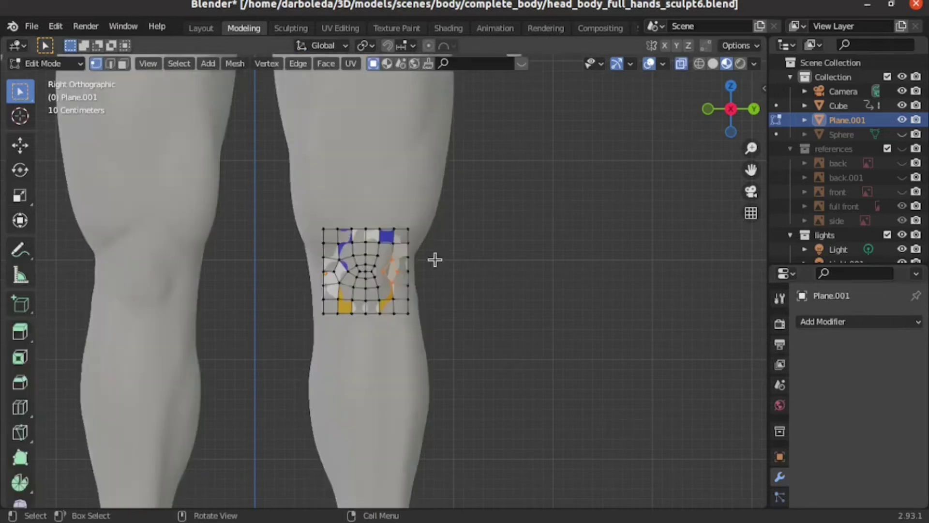
pyautogui.moveTo(435, 260)
pyautogui.mouseDown(button='middle')
pyautogui.moveTo(461, 308)
pyautogui.moveTo(518, 347)
pyautogui.moveTo(498, 382)
pyautogui.moveTo(498, 332)
pyautogui.moveTo(380, 228)
pyautogui.moveTo(458, 234)
pyautogui.moveTo(463, 271)
pyautogui.mouseUp(button='middle')
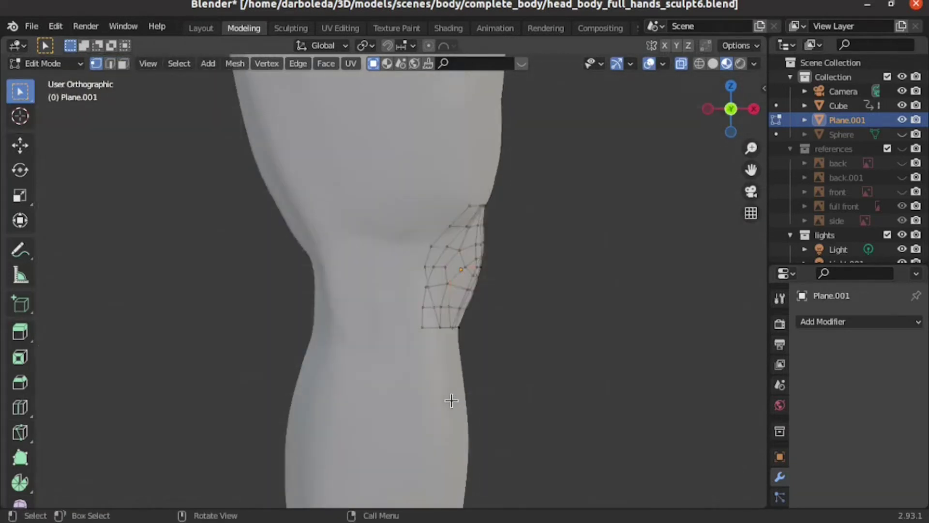
pyautogui.press('KP_3')
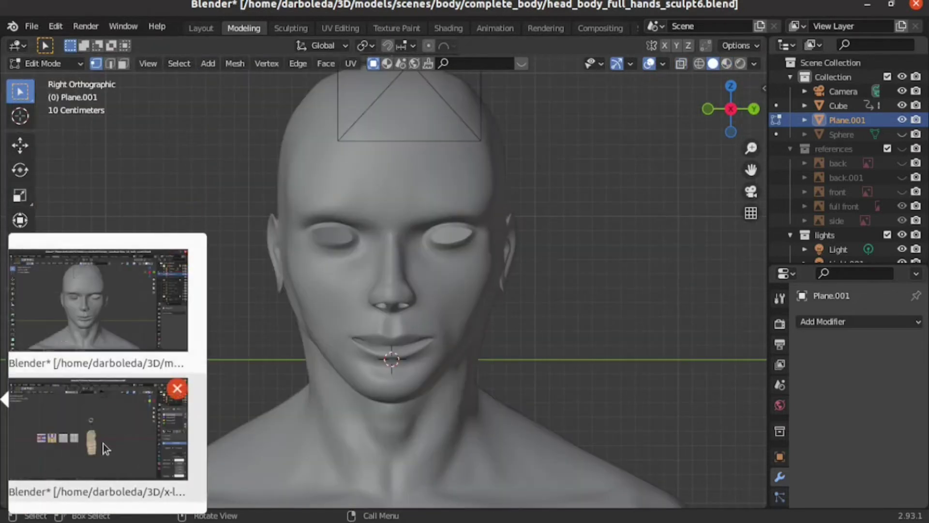
# Copy the retopo.002 eye patch from x-loop-topology and return to the sculpt file
pyautogui.click(103, 444)
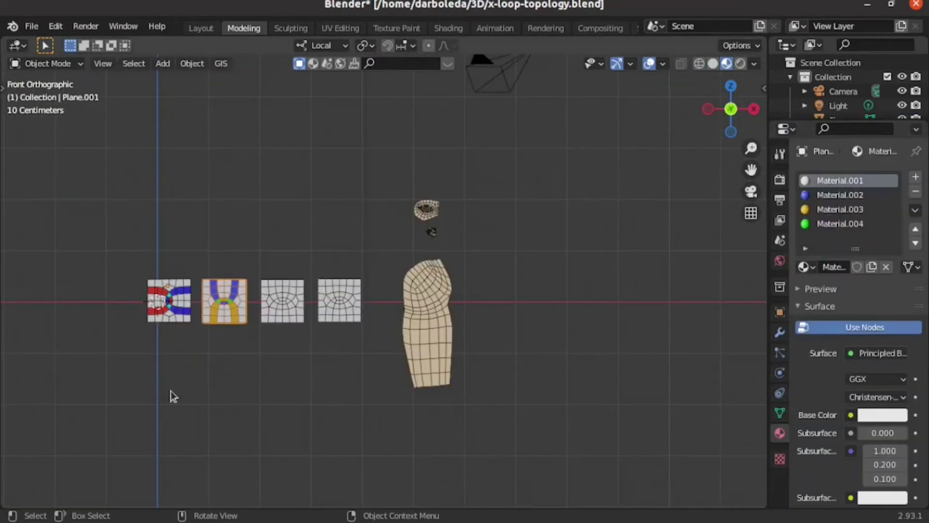
pyautogui.click(430, 216)
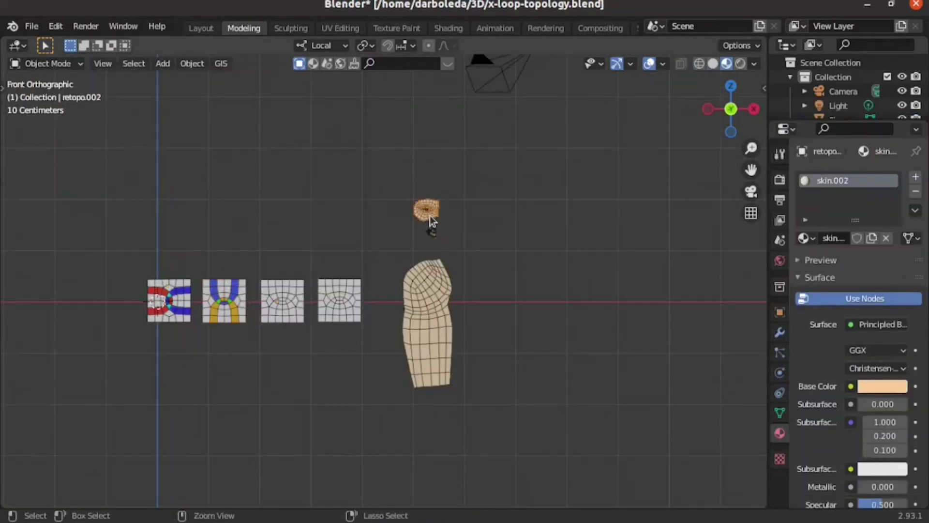
pyautogui.hotkey('ctrl', 'c')
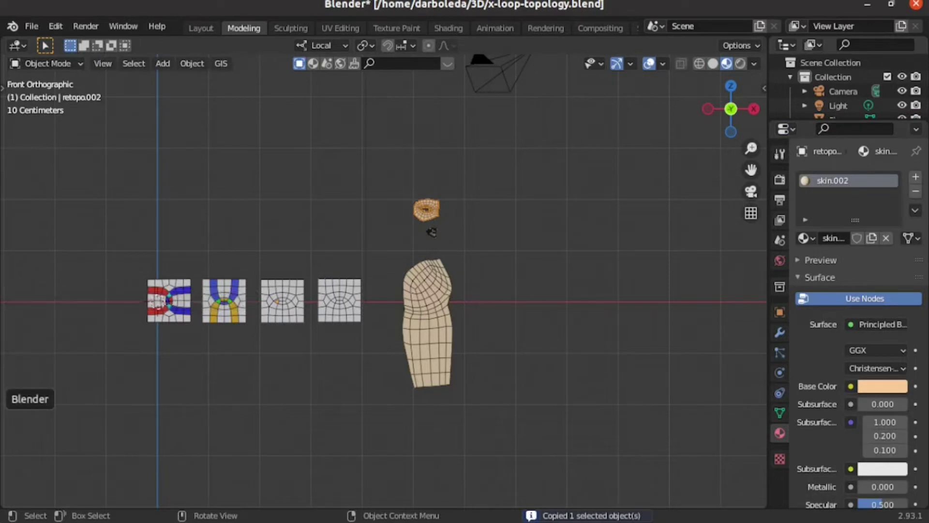
pyautogui.click(5, 398)
pyautogui.click(103, 305)
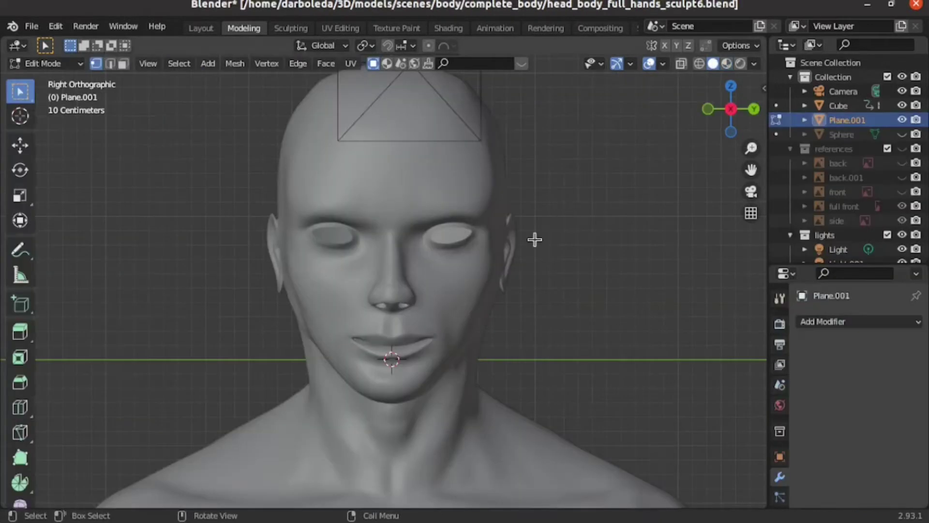
# Paste the eye patch, set Geometry to Origin, and move it over the eye
pyautogui.scroll(-2, 534, 239)
pyautogui.hotkey('ctrl', 'v')
pyautogui.press('Tab')
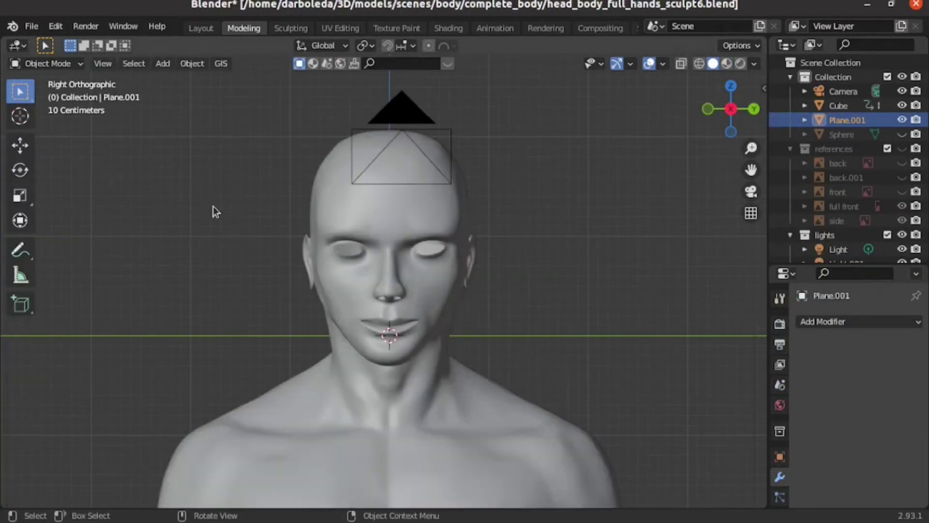
pyautogui.hotkey('ctrl', 'v')
pyautogui.scroll(3, 215, 211)
pyautogui.click(192, 66)
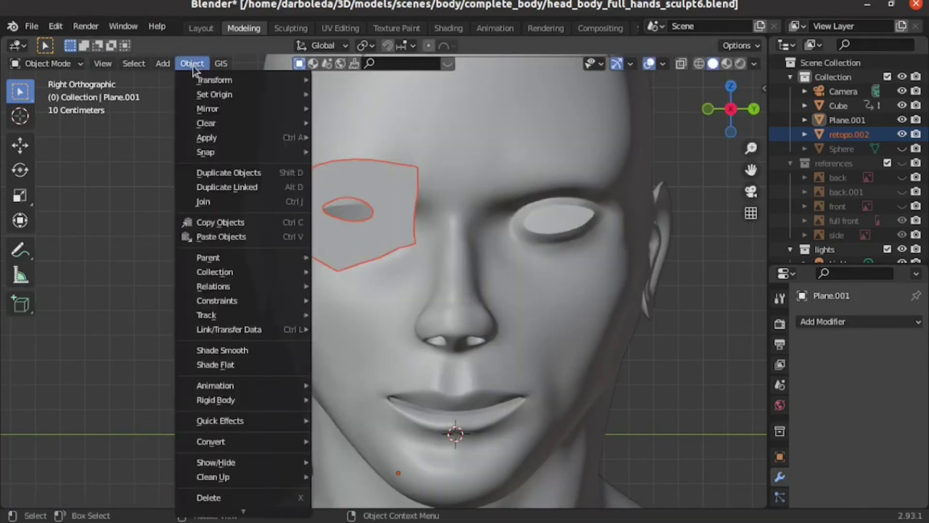
pyautogui.moveTo(214, 95)
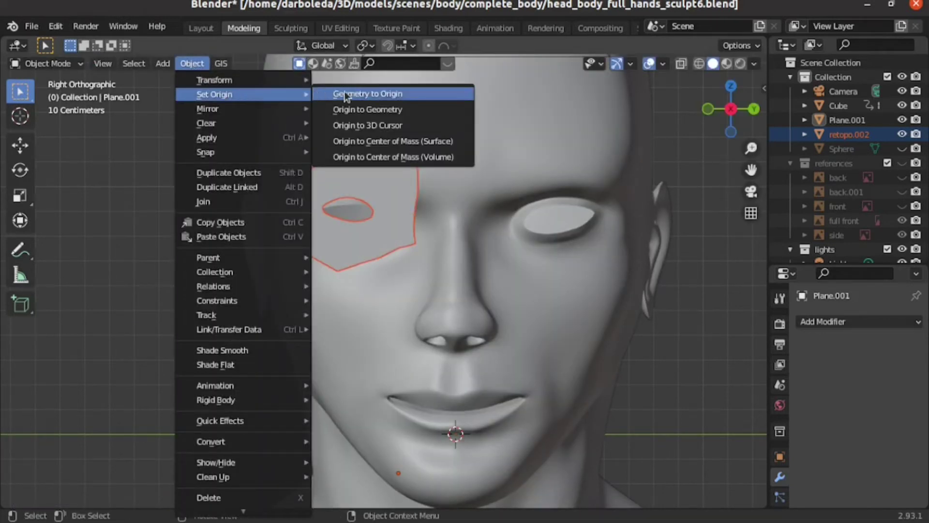
pyautogui.click(344, 91)
pyautogui.press('g')
pyautogui.click(467, 205)
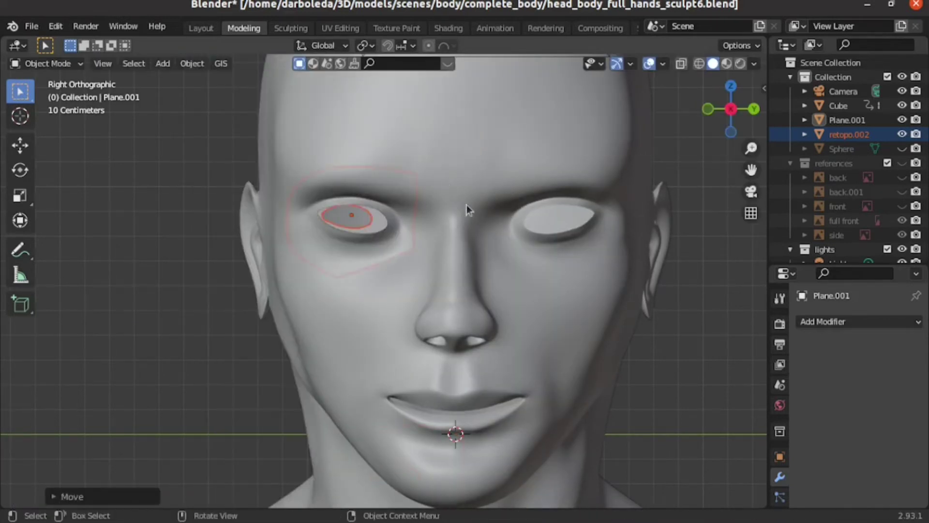
pyautogui.moveTo(467, 205)
pyautogui.mouseDown(button='middle')
pyautogui.moveTo(399, 273)
pyautogui.moveTo(215, 308)
pyautogui.moveTo(229, 298)
pyautogui.mouseUp(button='middle')
# In Edit Mode from the side view, select the eye-hole rim edge loop
pyautogui.press('Tab')
pyautogui.press('KP_3')
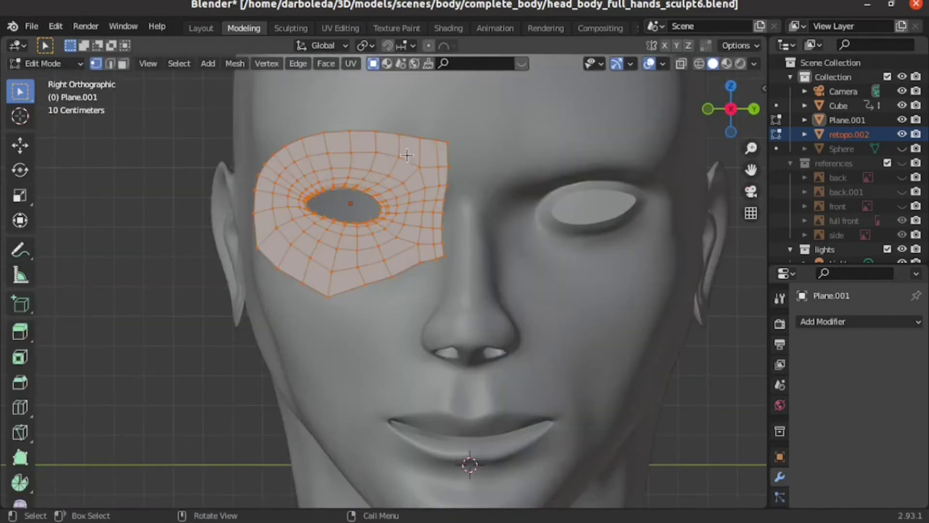
pyautogui.scroll(4, 399, 205)
pyautogui.keyDown('shift'); pyautogui.moveTo(343, 173); pyautogui.dragTo(387, 255, button='middle'); pyautogui.keyUp('shift')
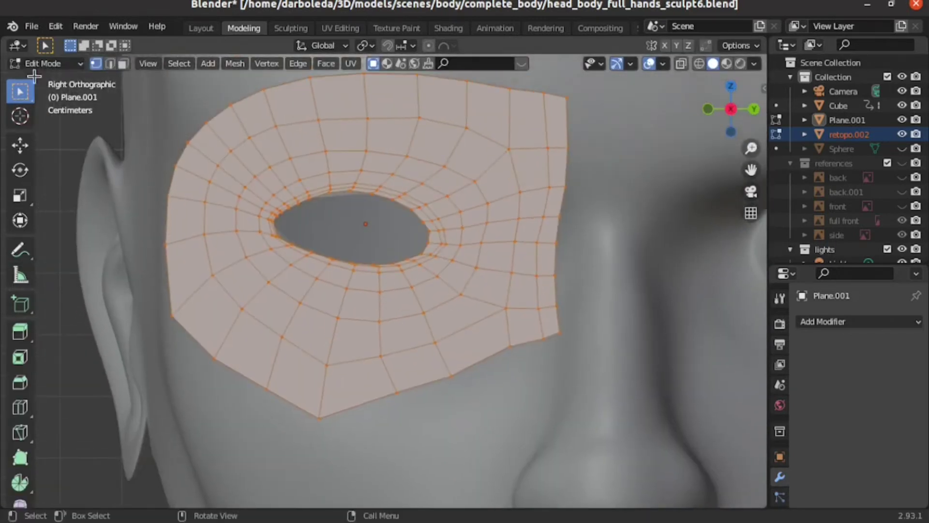
pyautogui.click(111, 63)
pyautogui.scroll(2, 358, 210)
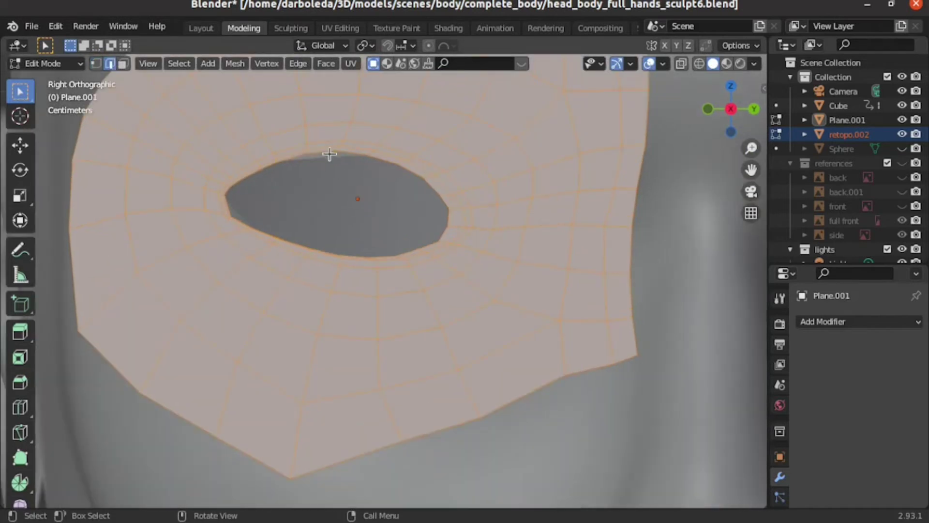
pyautogui.click(324, 151)
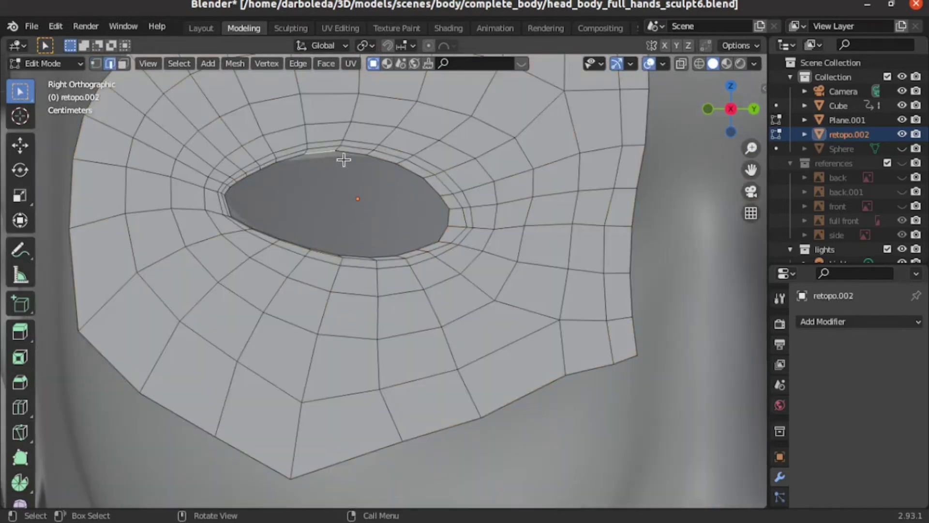
pyautogui.keyDown('alt'); pyautogui.click(343, 156); pyautogui.keyUp('alt')
# Turn on proportional editing
pyautogui.scroll(-3, 423, 209)
pyautogui.scroll(-2, 422, 209)
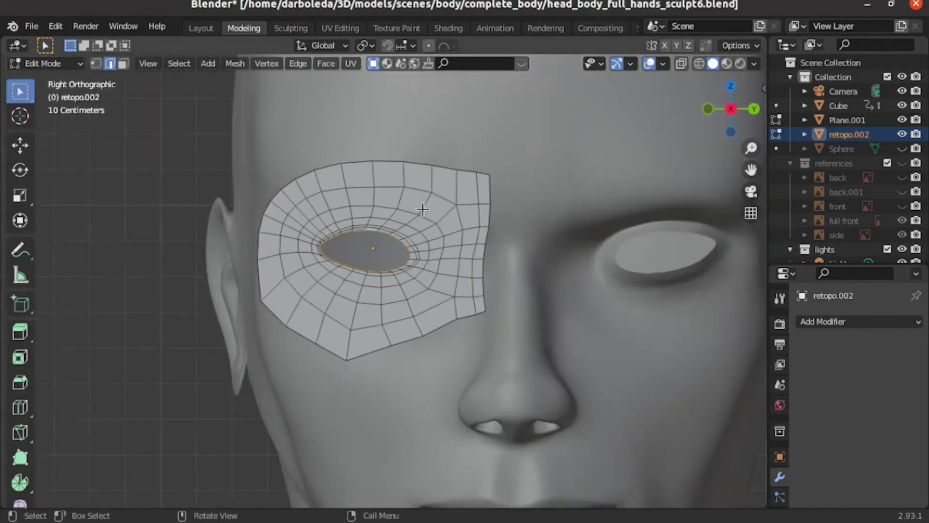
pyautogui.click(429, 46)
# Scale, move and rotate the eye-hole rim with proportional falloff, then exit Edit Mode
pyautogui.press('s')
pyautogui.scroll(9, 374, 253)
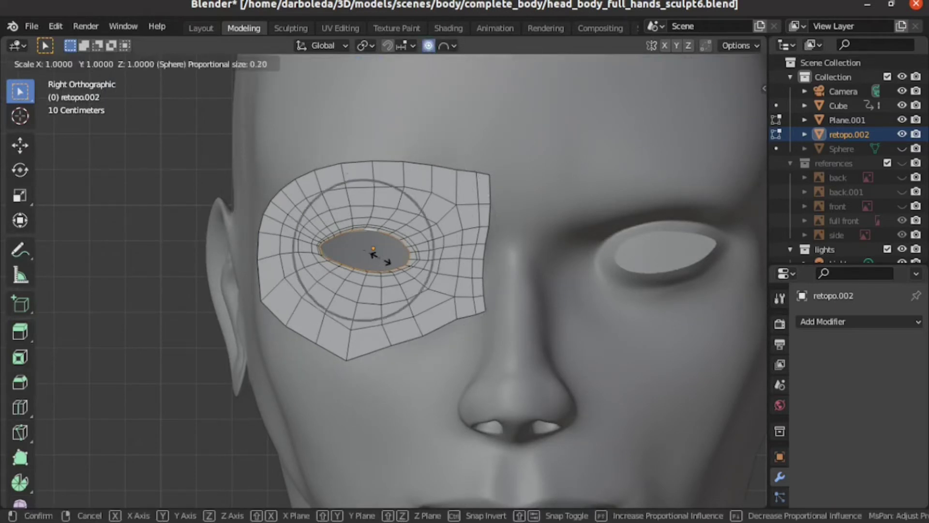
pyautogui.click(426, 266)
pyautogui.press('g')
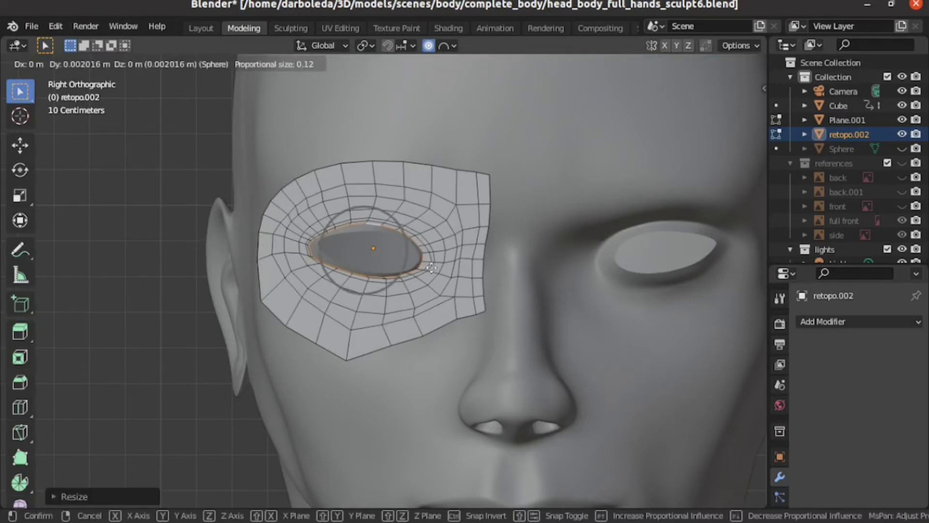
pyautogui.click(433, 266)
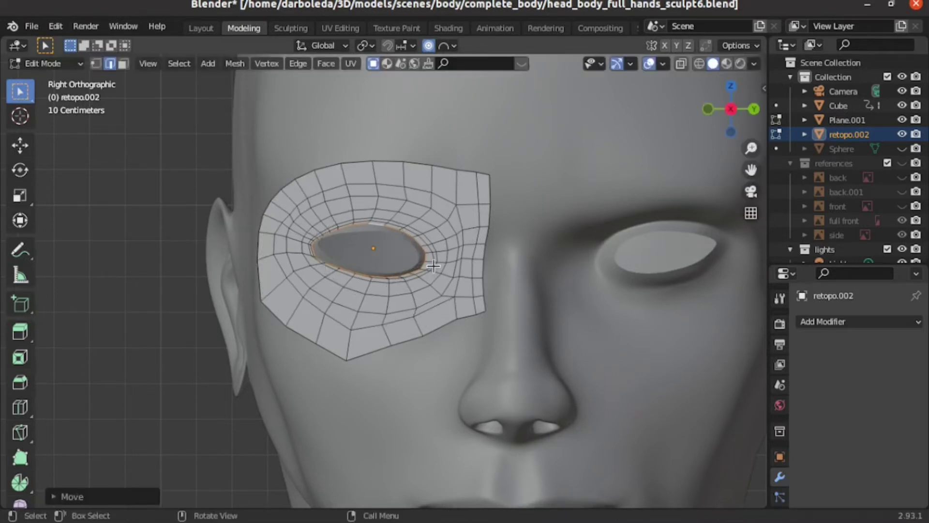
pyautogui.press('r')
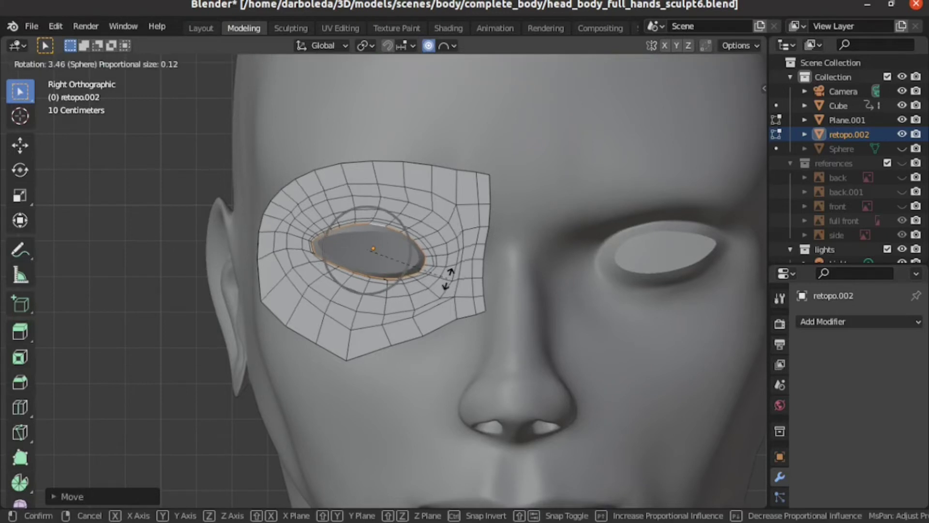
pyautogui.click(448, 278)
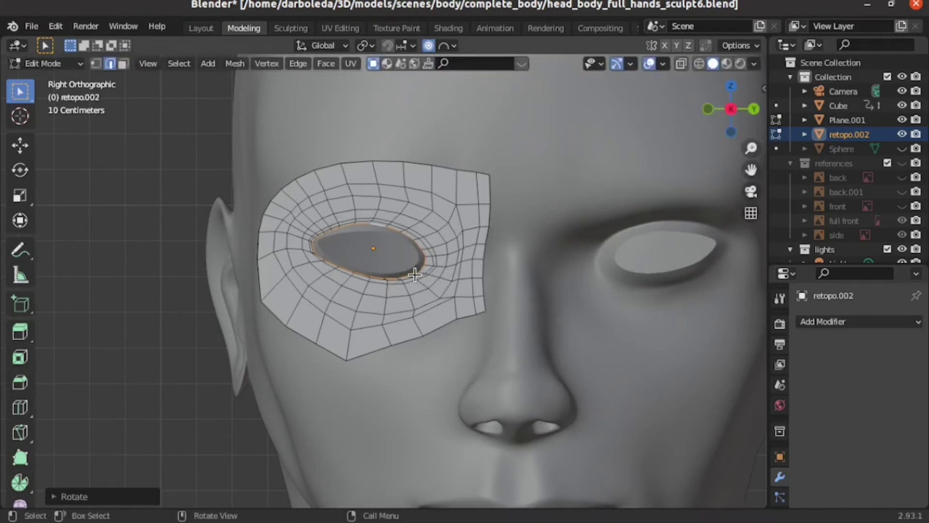
pyautogui.press('Tab')
# Add a Shrinkwrap modifier to the eye patch targeting Cube
pyautogui.click(873, 322)
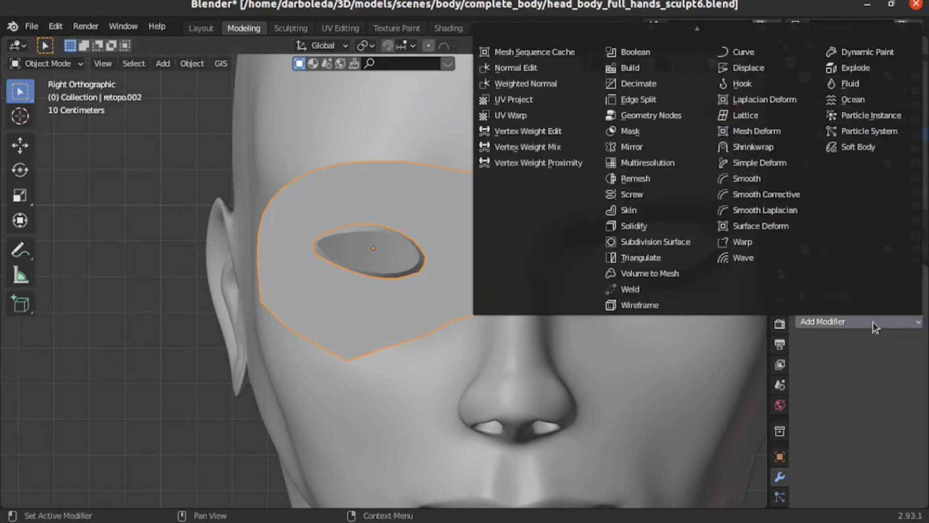
pyautogui.click(863, 322)
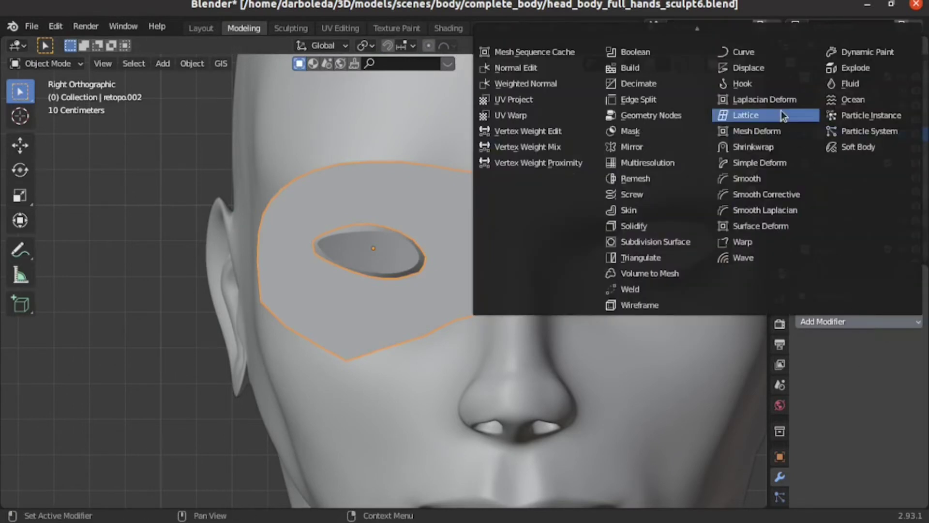
pyautogui.click(758, 145)
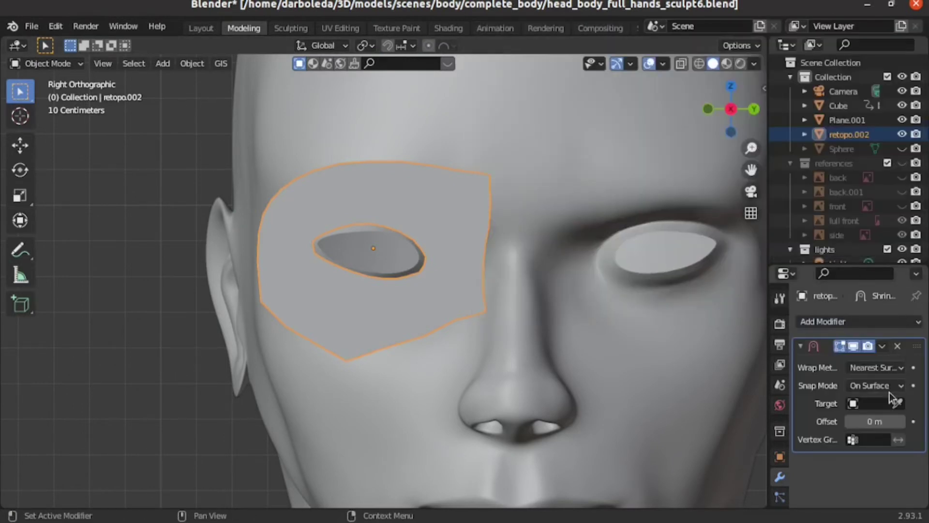
pyautogui.click(865, 407)
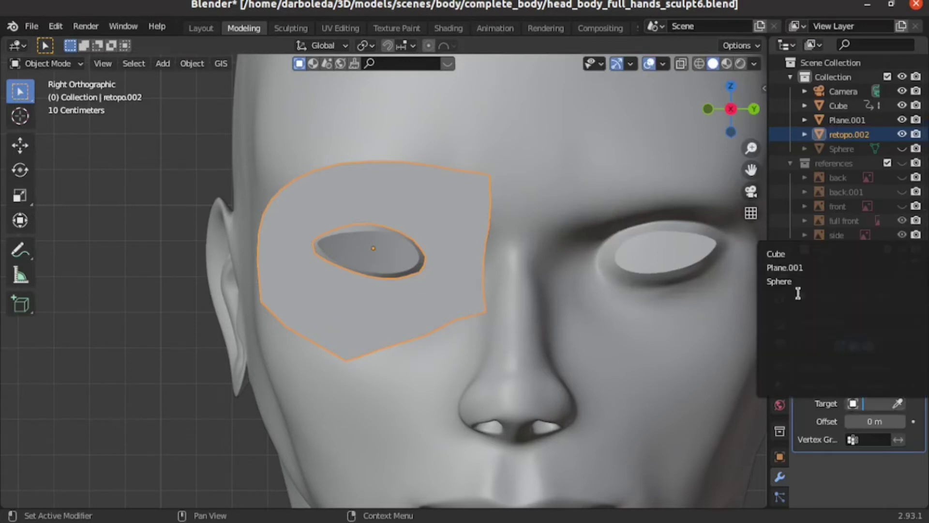
pyautogui.click(786, 254)
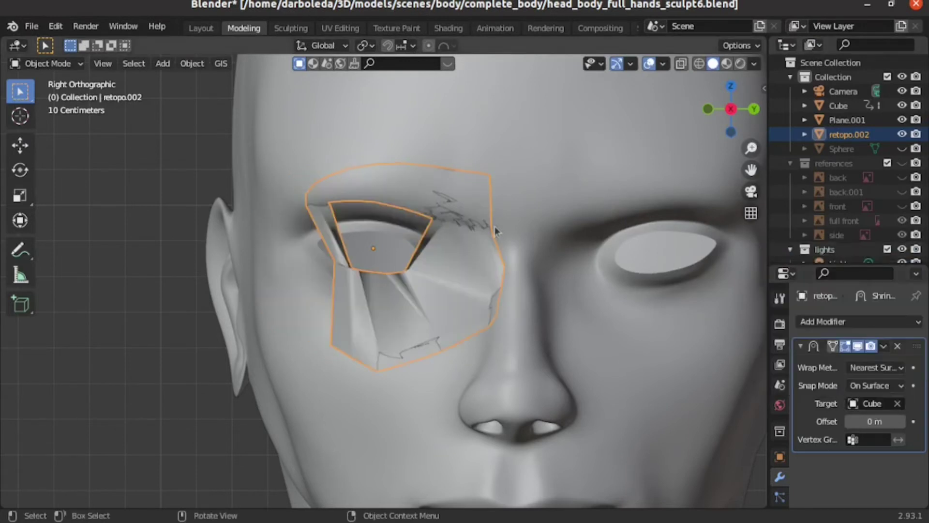
# Set the wrap method to Project with Negative enabled, then check it from the side
pyautogui.click(876, 367)
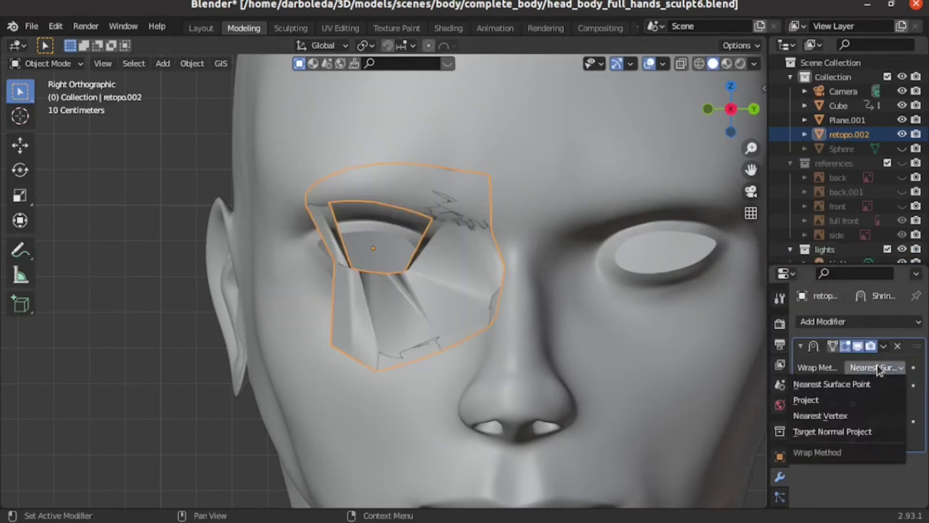
pyautogui.click(849, 396)
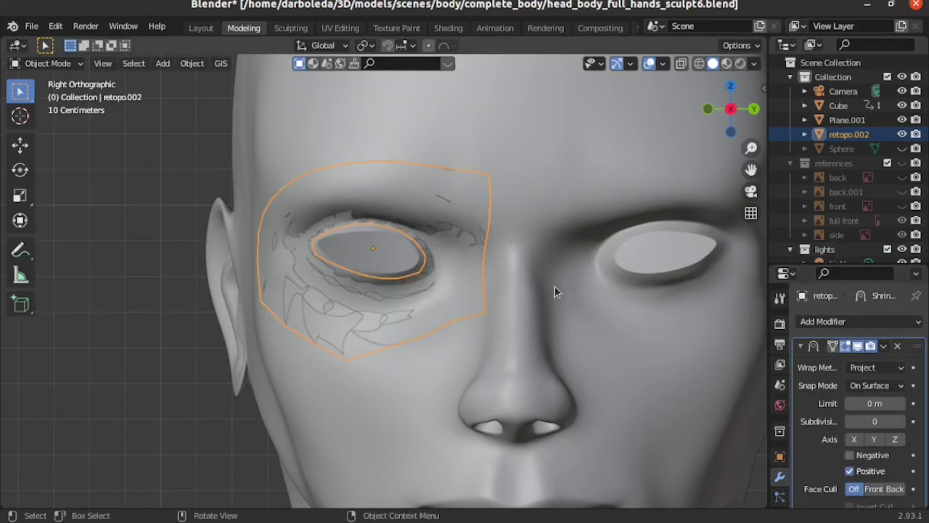
pyautogui.click(850, 455)
pyautogui.moveTo(598, 347)
pyautogui.mouseDown(button='middle')
pyautogui.moveTo(359, 293)
pyautogui.moveTo(437, 300)
pyautogui.moveTo(484, 286)
pyautogui.moveTo(616, 284)
pyautogui.moveTo(453, 287)
pyautogui.moveTo(459, 295)
pyautogui.mouseUp(button='middle')
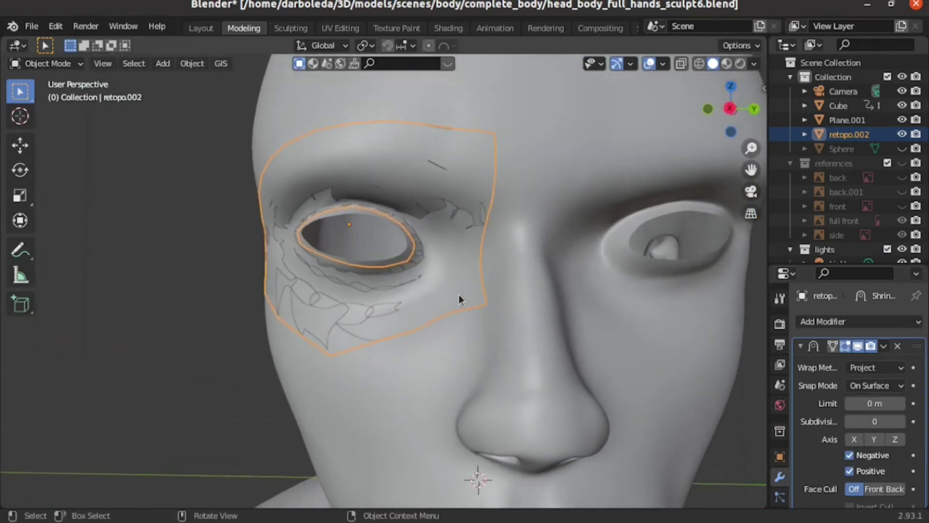
pyautogui.press('KP_3')
pyautogui.press('Tab')
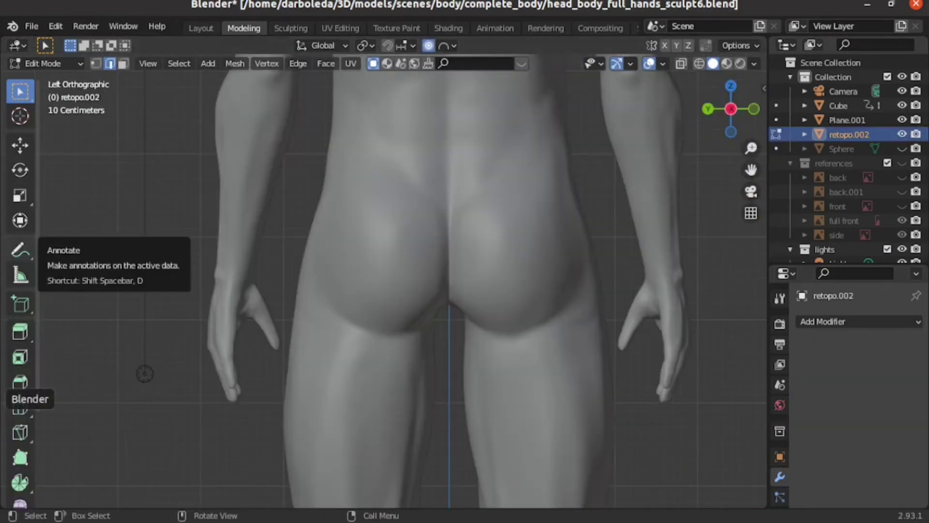
# Copy the leg topology patch from the x-loop-topology file
pyautogui.click(85, 451)
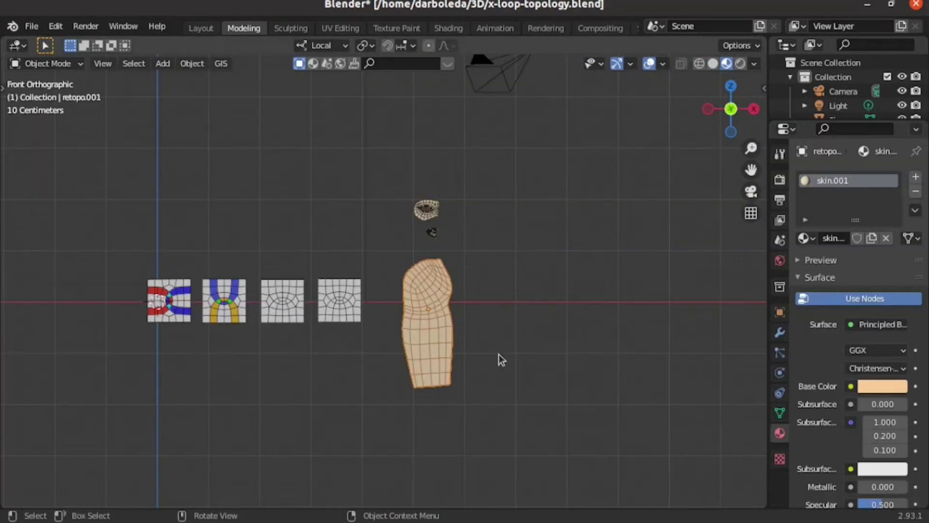
pyautogui.click(443, 311)
pyautogui.hotkey('ctrl', 'c')
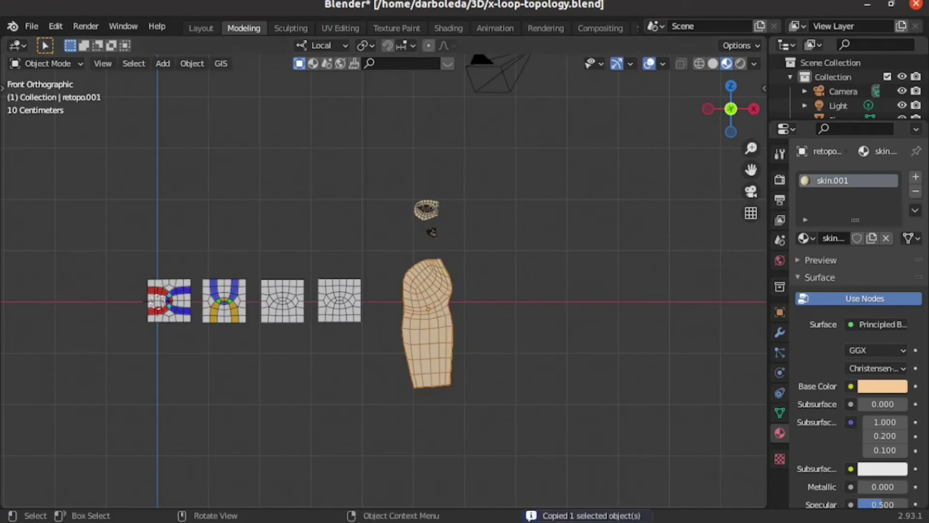
# Paste the leg patch into the body scene and move it into place at the hip in Edit Mode
pyautogui.click(75, 324)
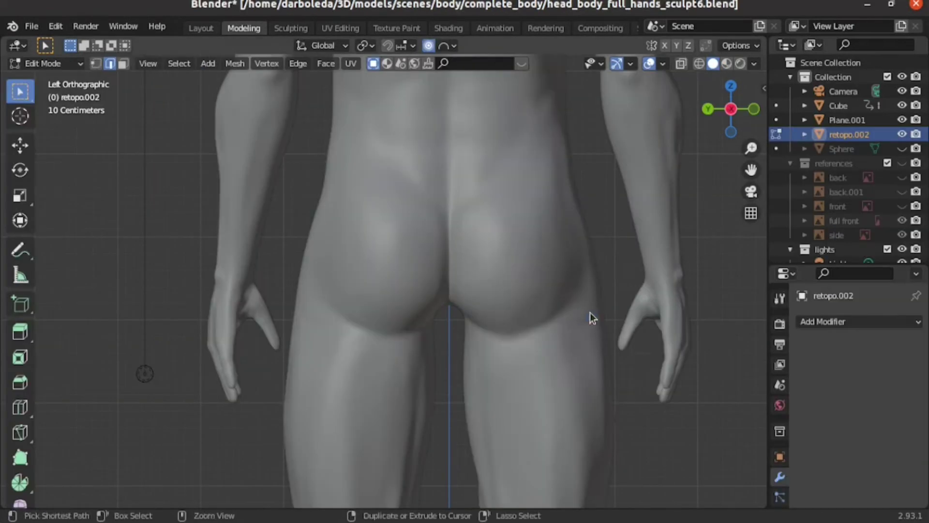
pyautogui.hotkey('ctrl', 'v')
pyautogui.press('Escape')
pyautogui.hotkey('ctrl', 'v')
pyautogui.press('Tab')
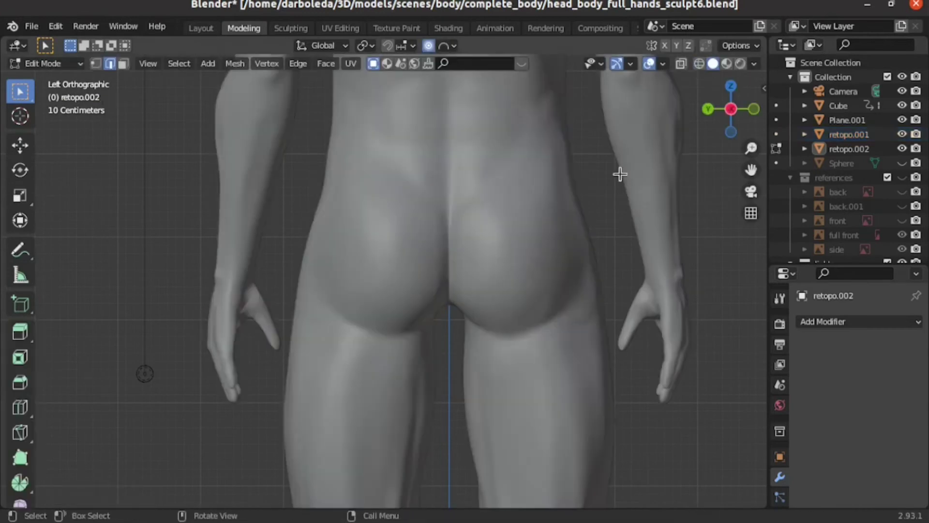
pyautogui.moveTo(114, 243); pyautogui.dragTo(332, 385, button='middle')
pyautogui.press('g')
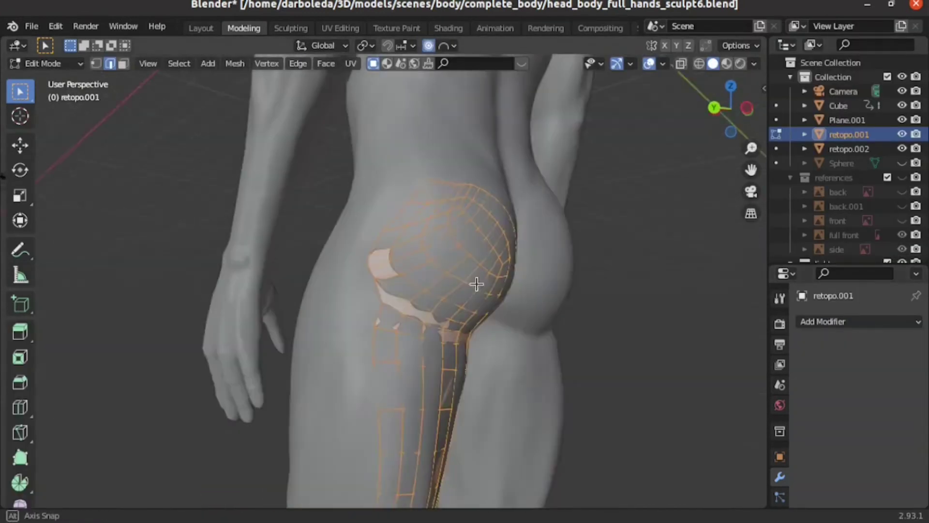
pyautogui.press('Tab')
pyautogui.press('Tab')
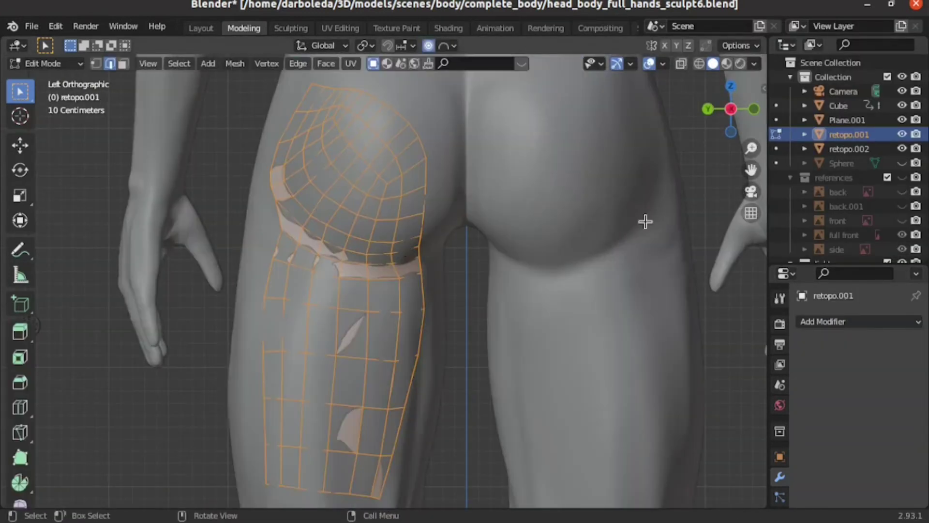
pyautogui.click(288, 30)
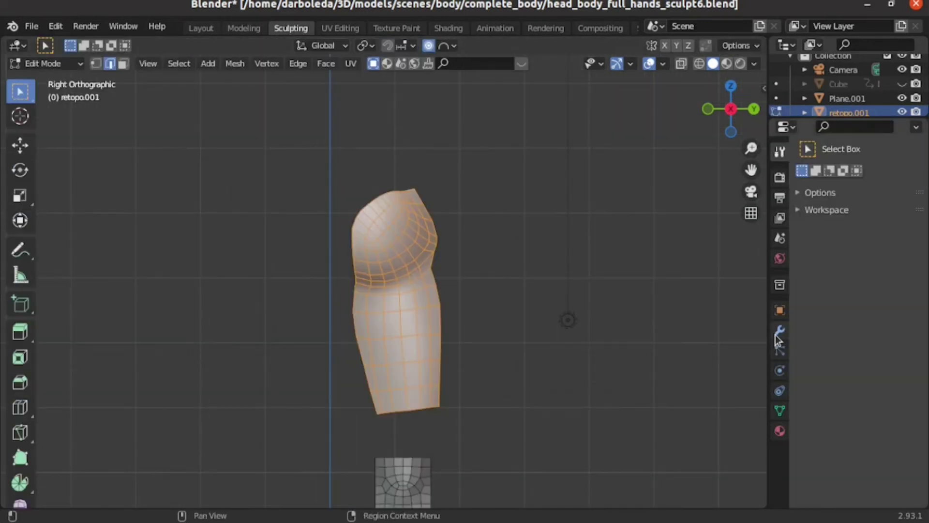
# Add a Shrinkwrap modifier to the leg patch with Cube as its target
pyautogui.click(781, 330)
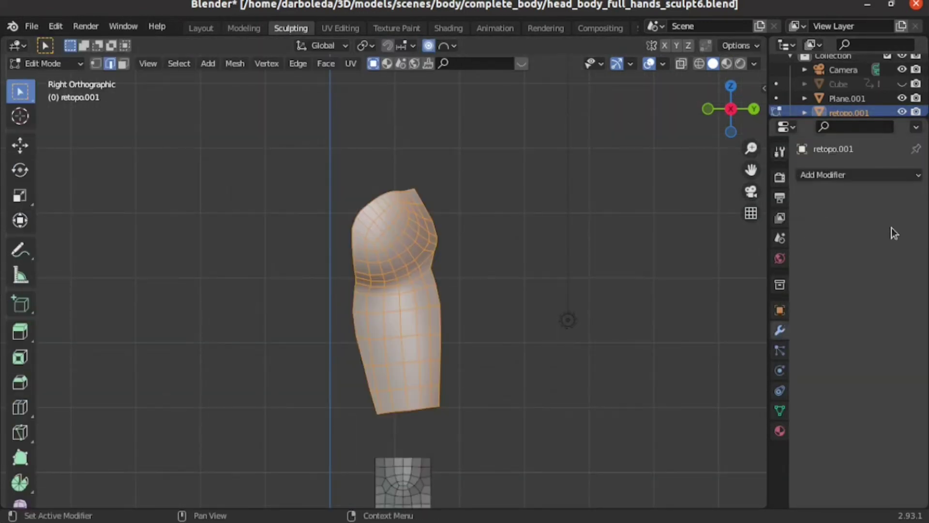
pyautogui.click(847, 176)
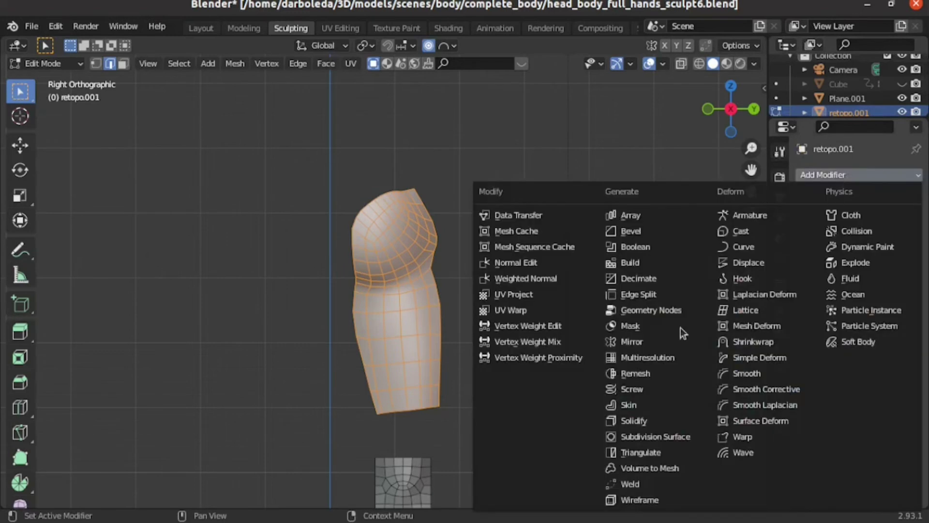
pyautogui.click(744, 347)
pyautogui.click(875, 256)
pyautogui.click(866, 290)
# View the leg patch from the opposite side and switch it into Sculpt Mode
pyautogui.press('ctrl+KP_3')
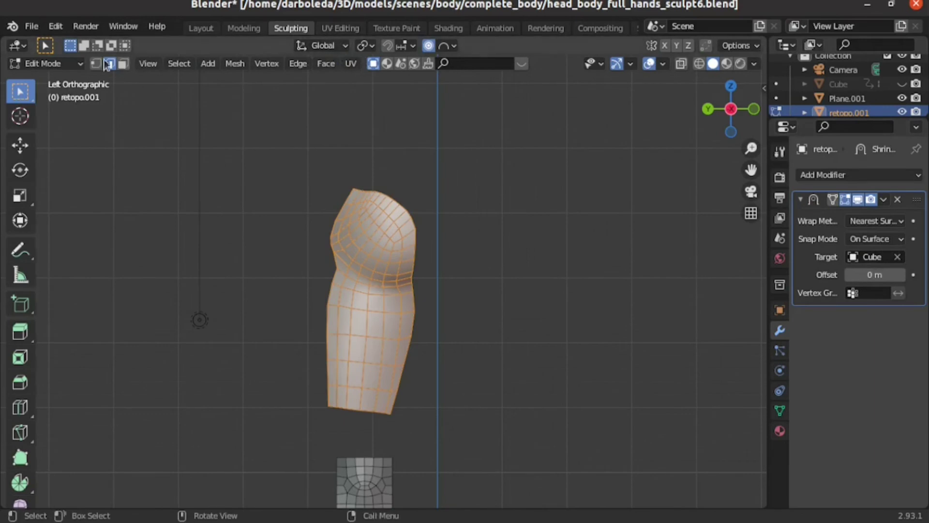
pyautogui.click(68, 66)
pyautogui.click(48, 111)
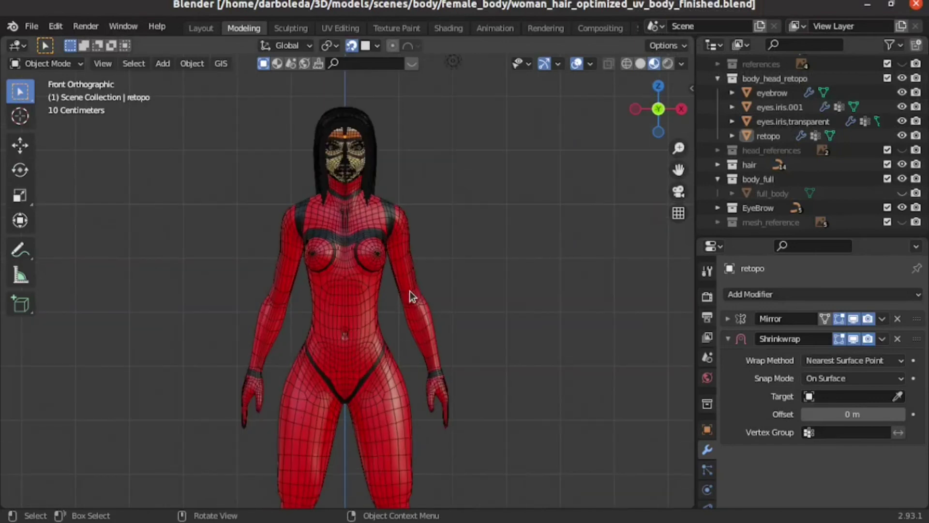
pyautogui.moveTo(411, 292); pyautogui.dragTo(410, 293, button='middle')
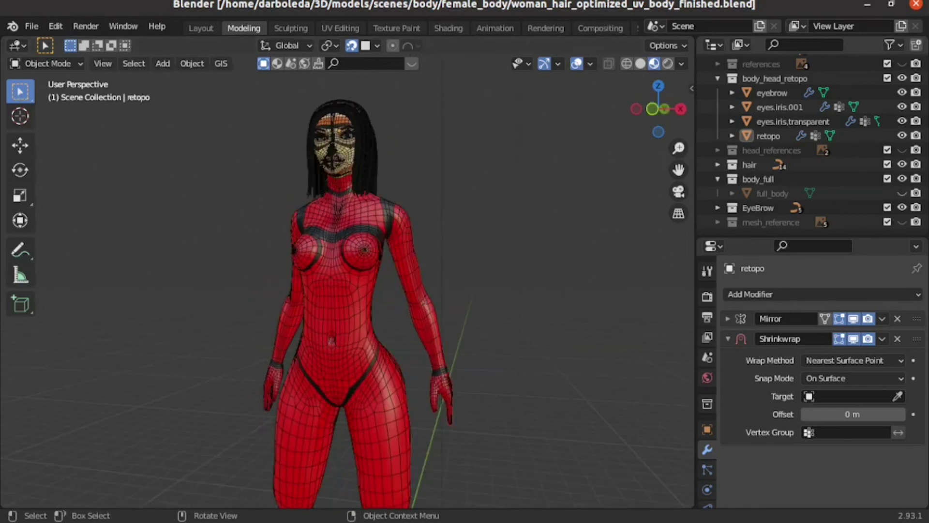